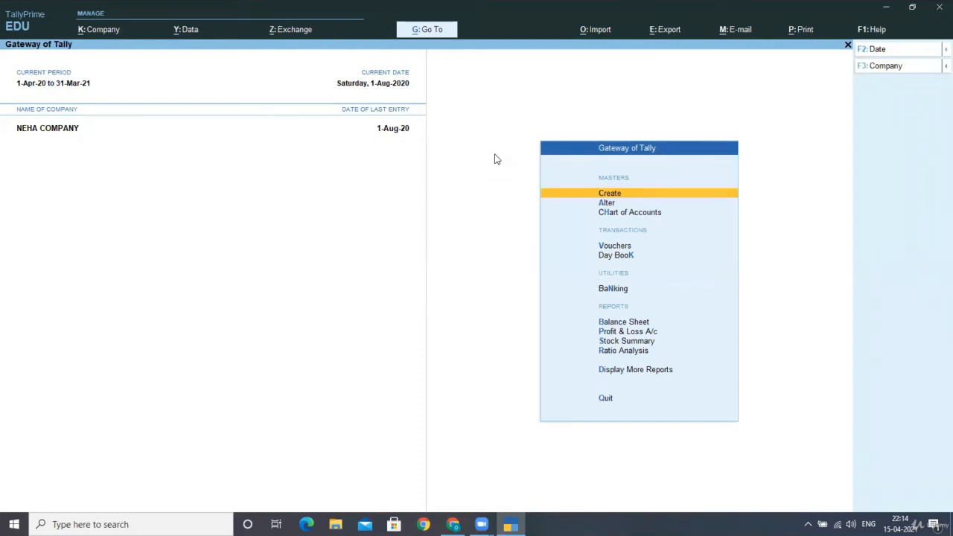
Step: Start creating a new stock item master and name it Brush No. 1
key("Return")
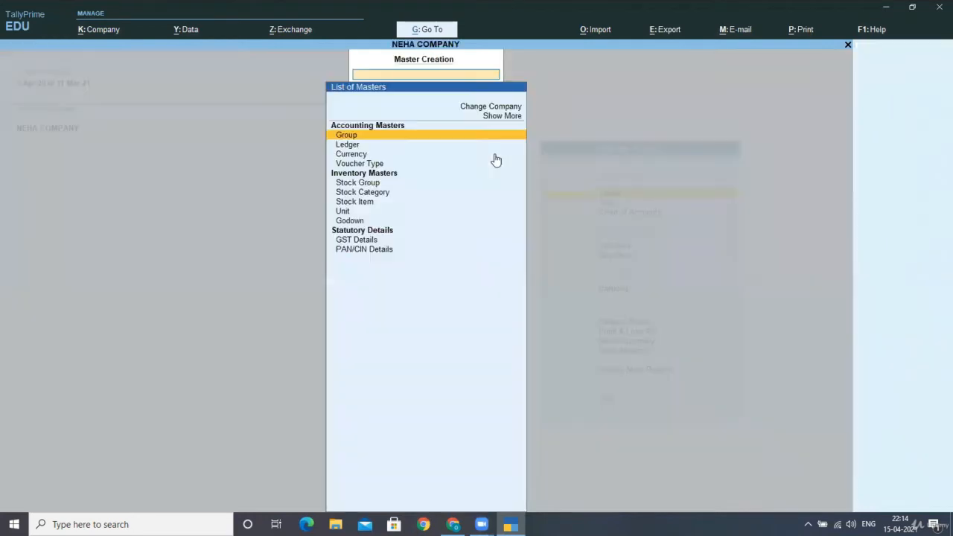
key("Down")
key("Down")
key("Down")
key("Down")
key("Down")
key("Down")
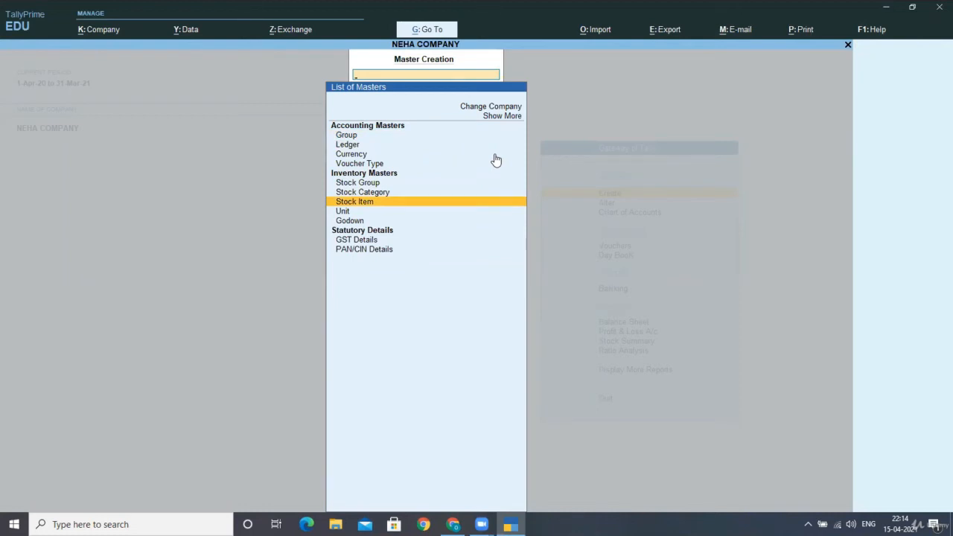
key("Return")
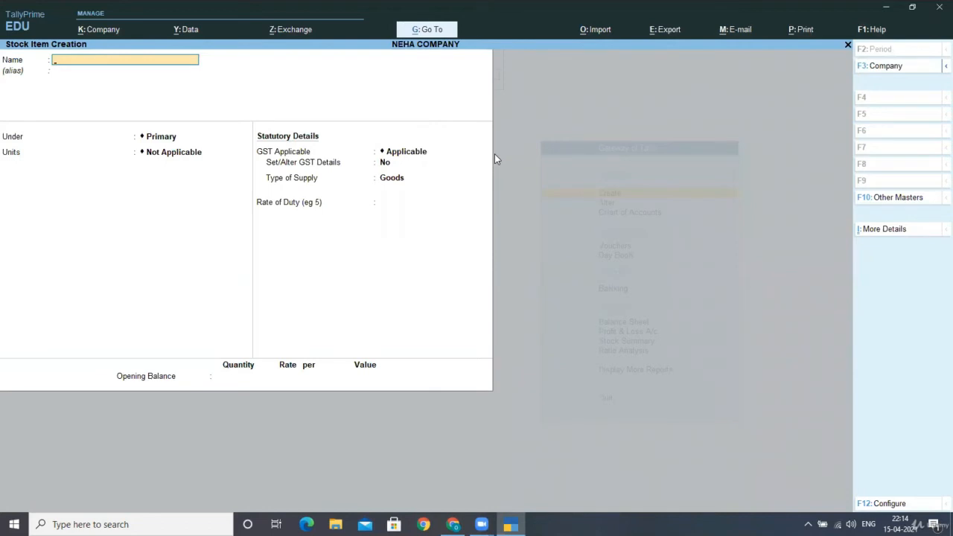
type("Brush Ni")
type(". 1")
key("Return")
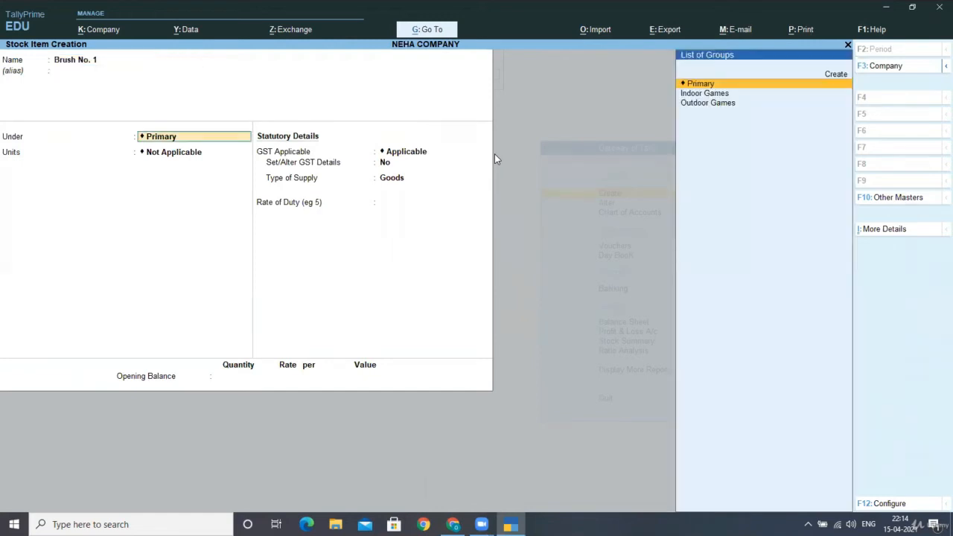
Step: Place the stock item under the Primary group and set its unit to NOS
key("Return")
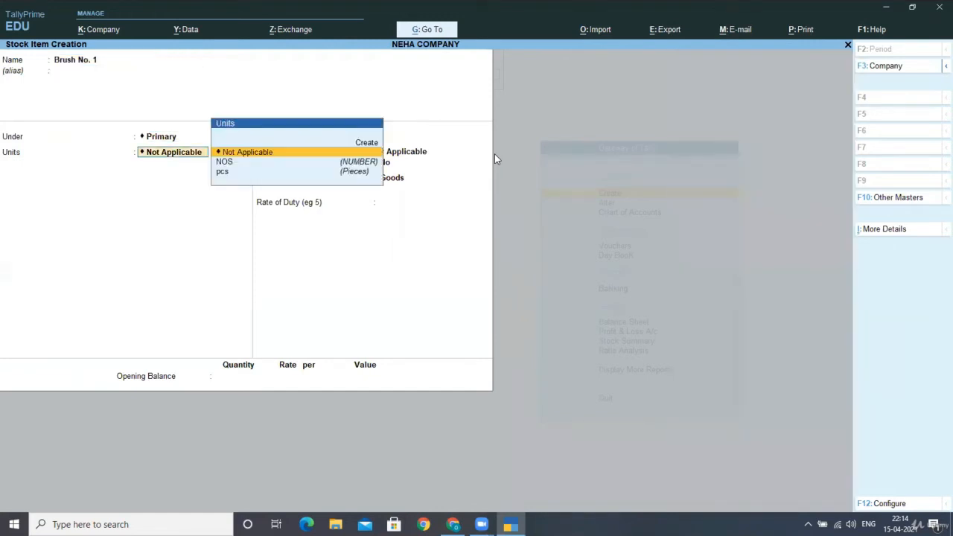
key("Down")
key("Down")
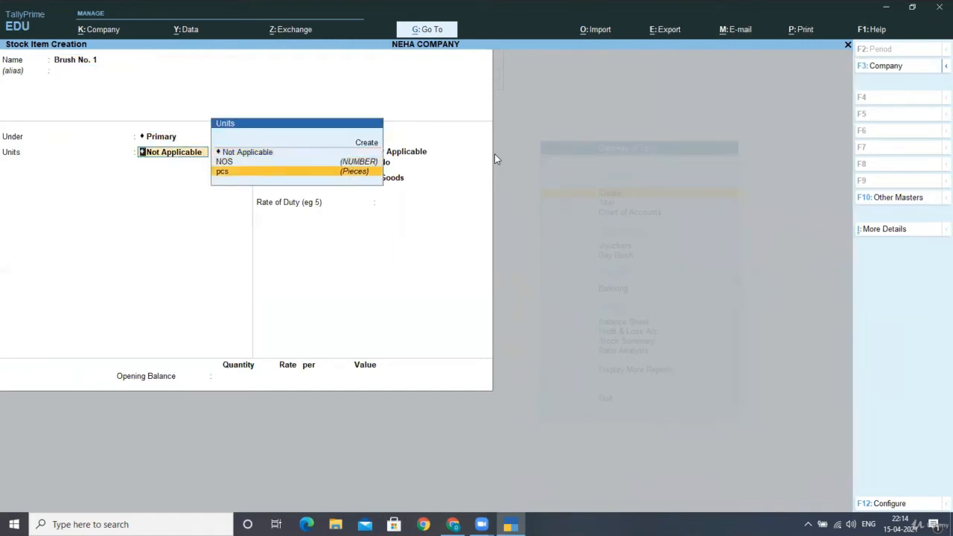
key("Up")
key("Return")
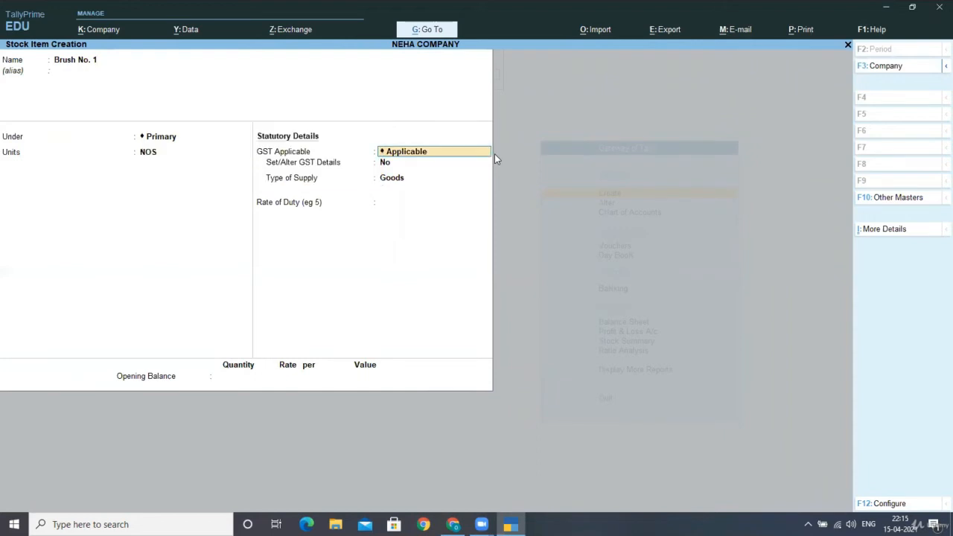
Step: Keep GST as Applicable for the stock item and set Set/Alter GST Details to Yes
key("Return")
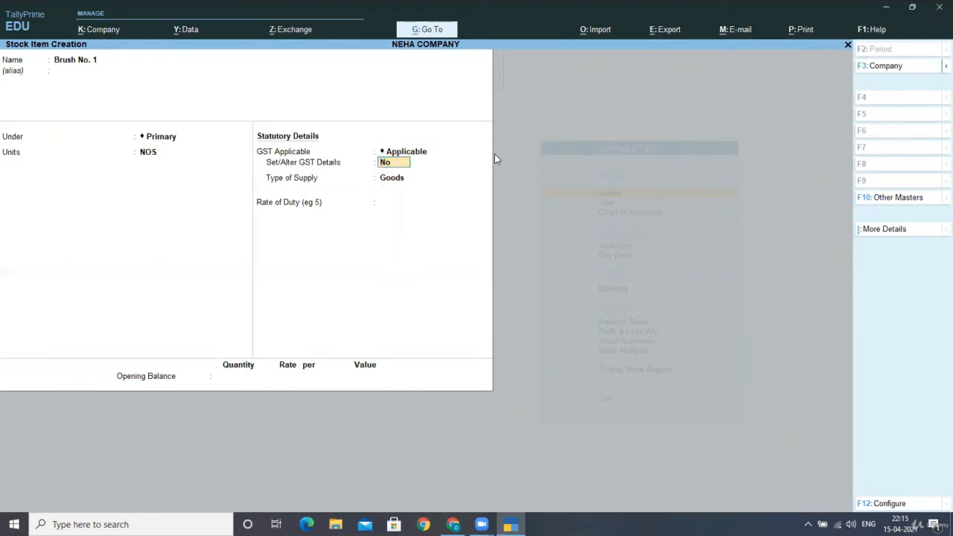
key("t")
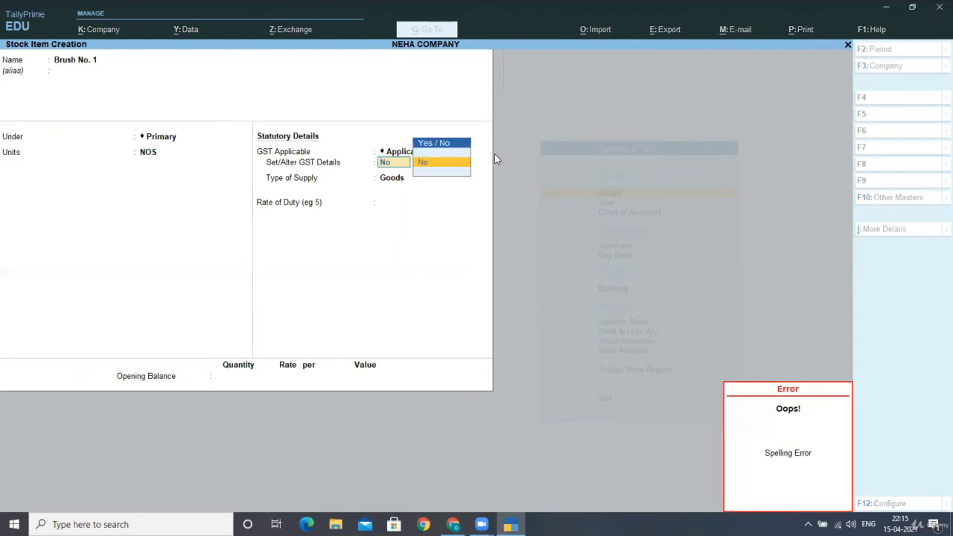
key("BackSpace")
type("yes")
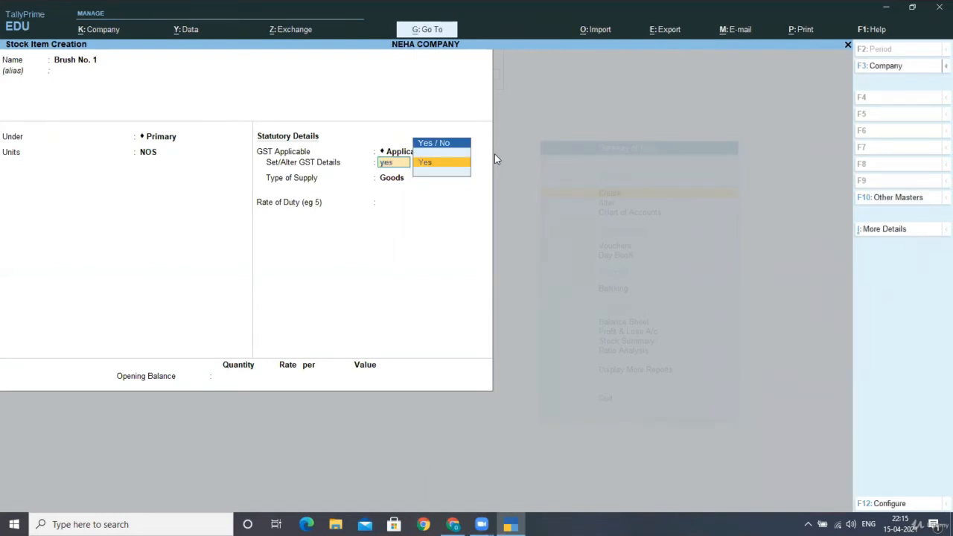
key("Return")
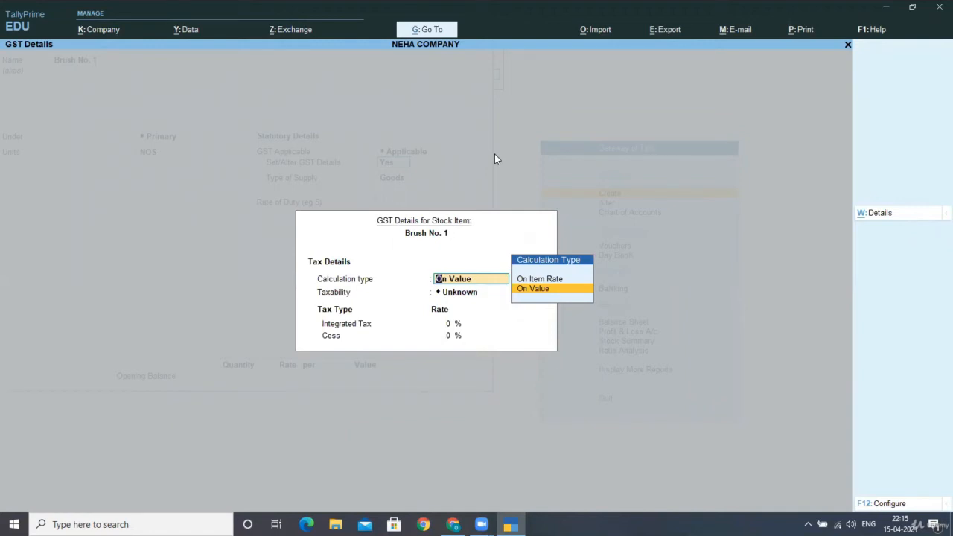
Step: Set the item's GST calculation type to On Item Rate, leaving additional expense/income out of the slab rate calculation
key("Up")
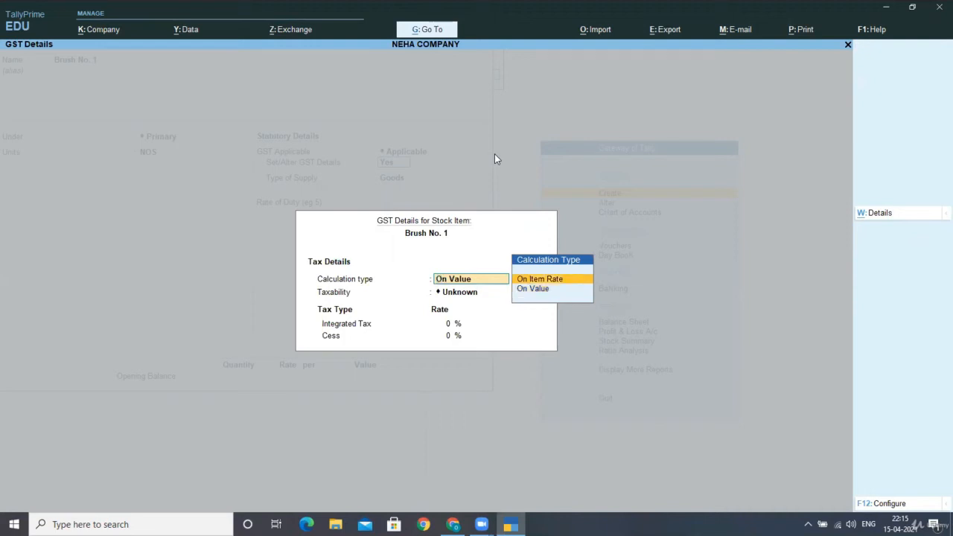
key("Down")
key("Up")
key("Down")
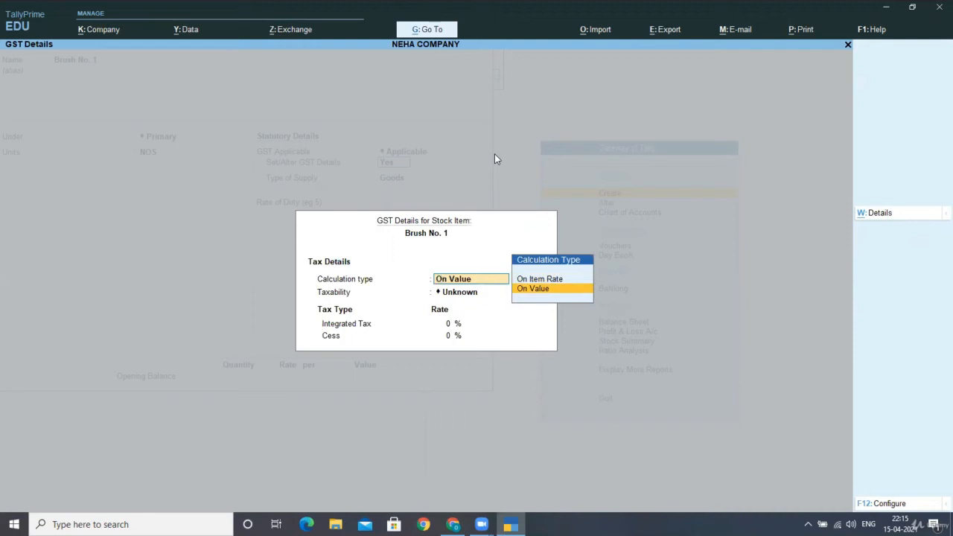
key("Up")
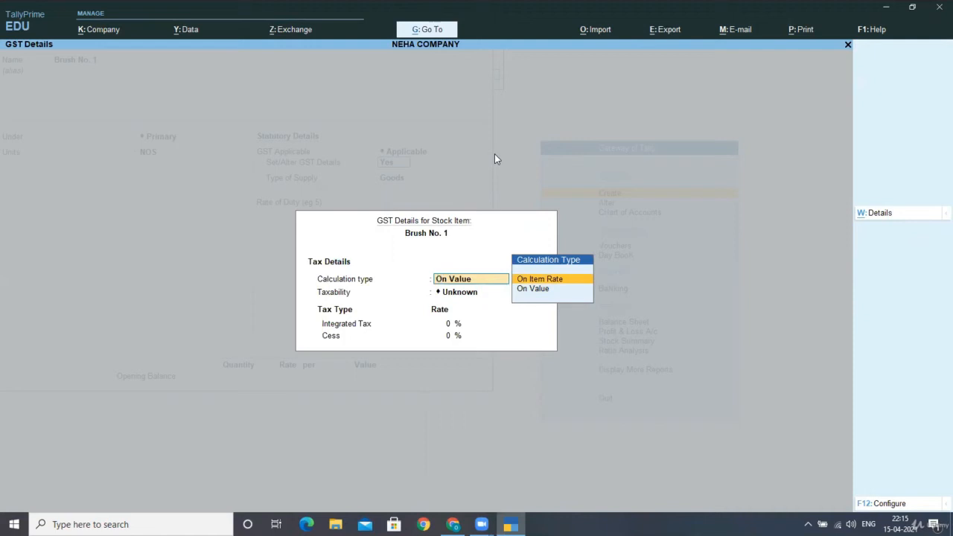
key("Return")
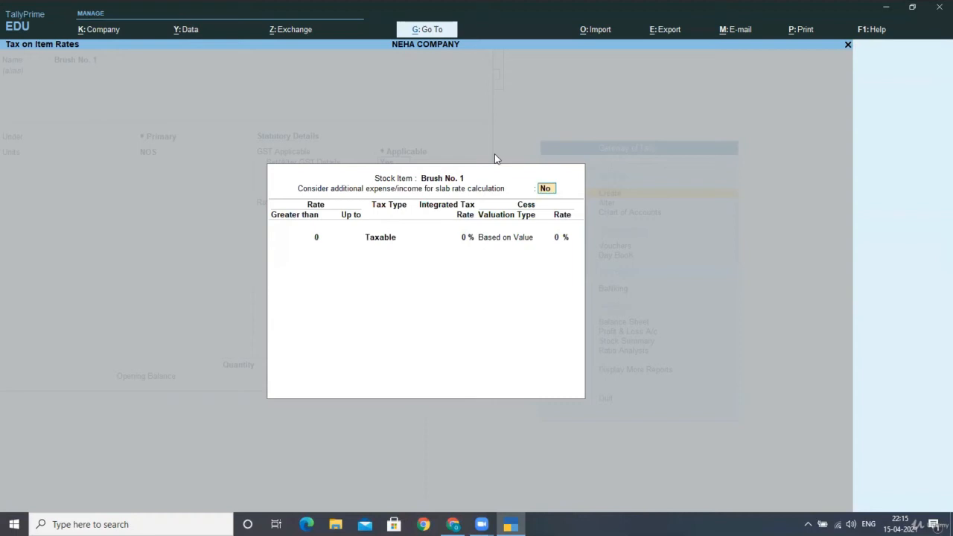
key("Return")
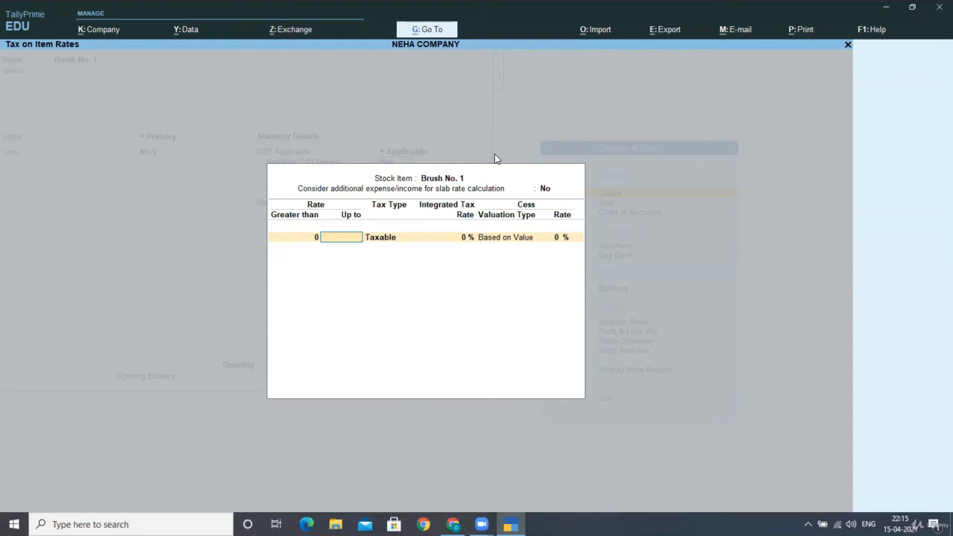
Step: Define the first tax slab up to 1,000 as Taxable with 5% integrated tax and 0% cess
type("1000")
key("Return")
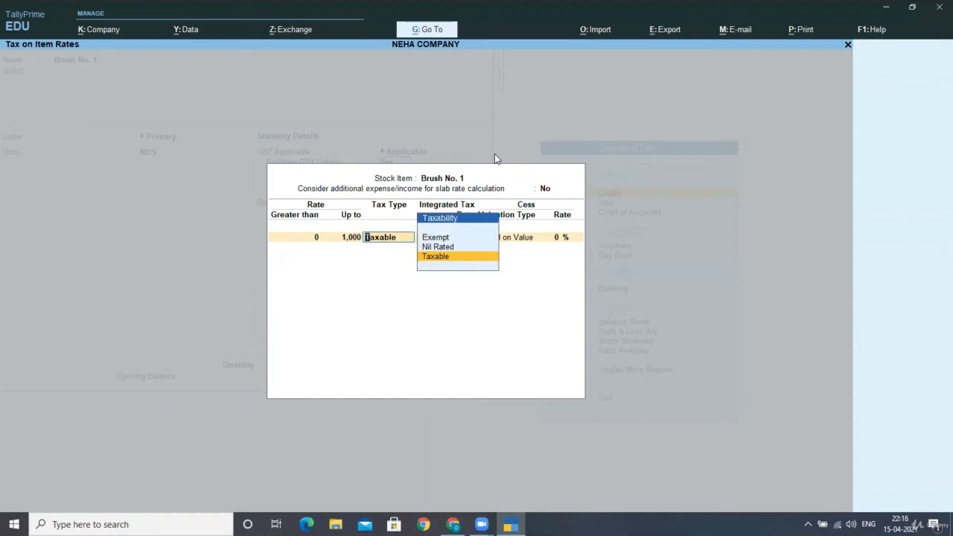
key("Return")
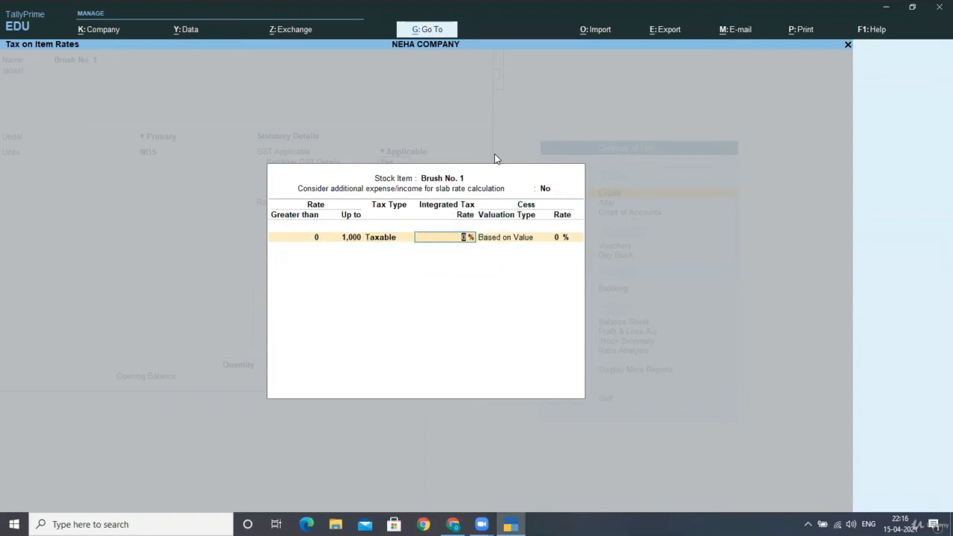
type("5")
key("Return")
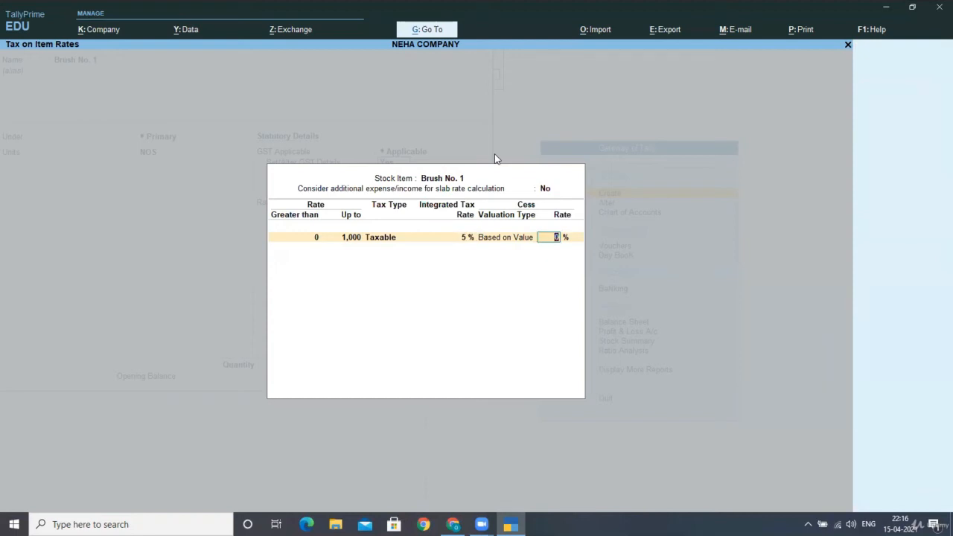
key("Return")
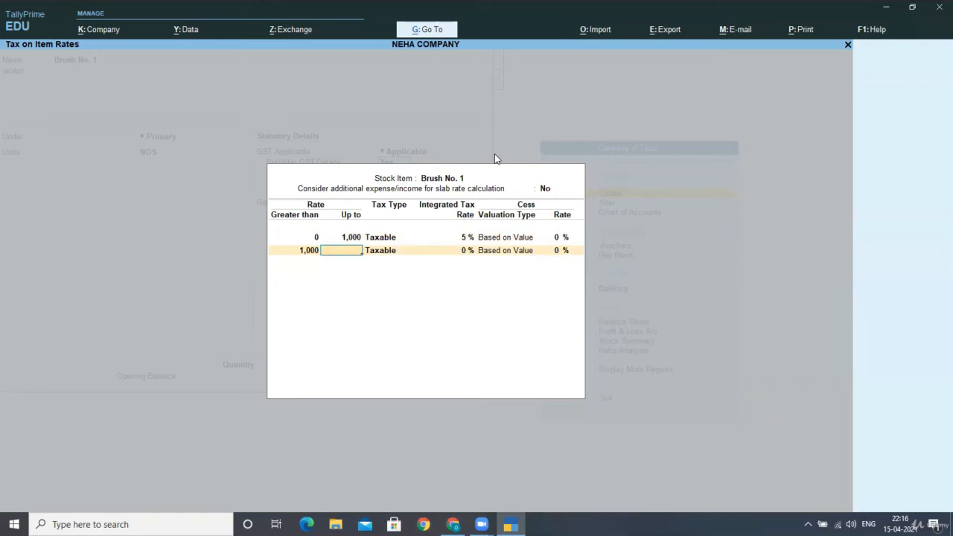
Step: Define the second tax slab from 1,000 up to 5,000 as Taxable with 10% integrated tax and 0% cess
type("000")
key("Return")
key("Return")
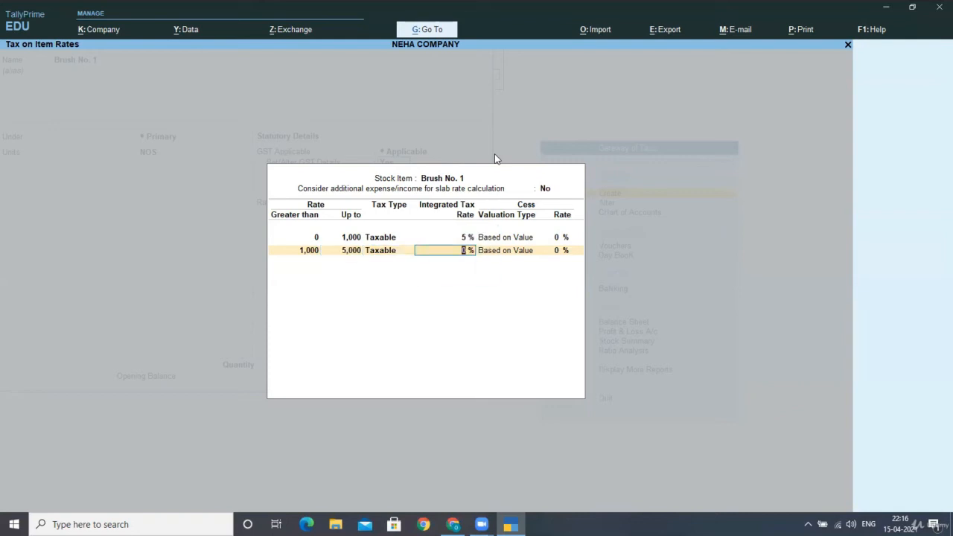
type("10")
key("Return")
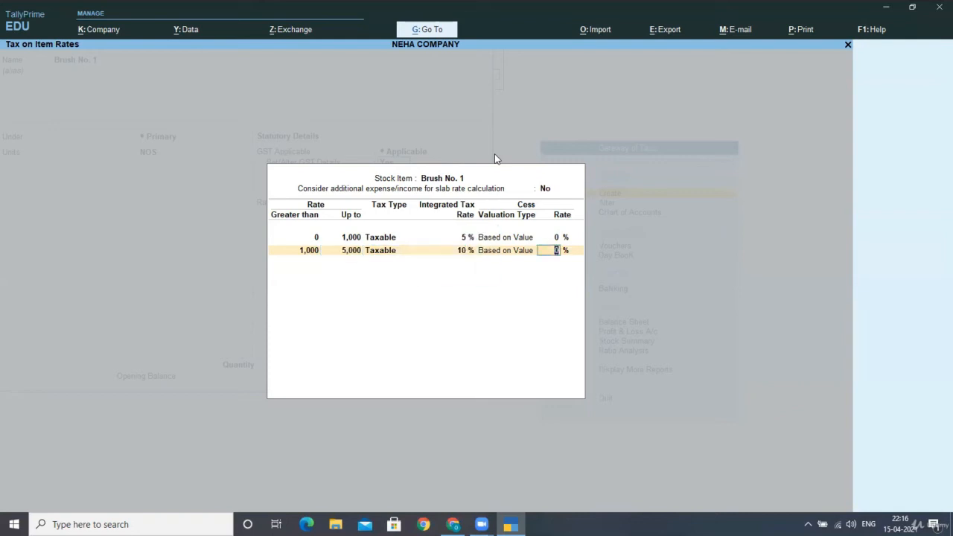
key("Return")
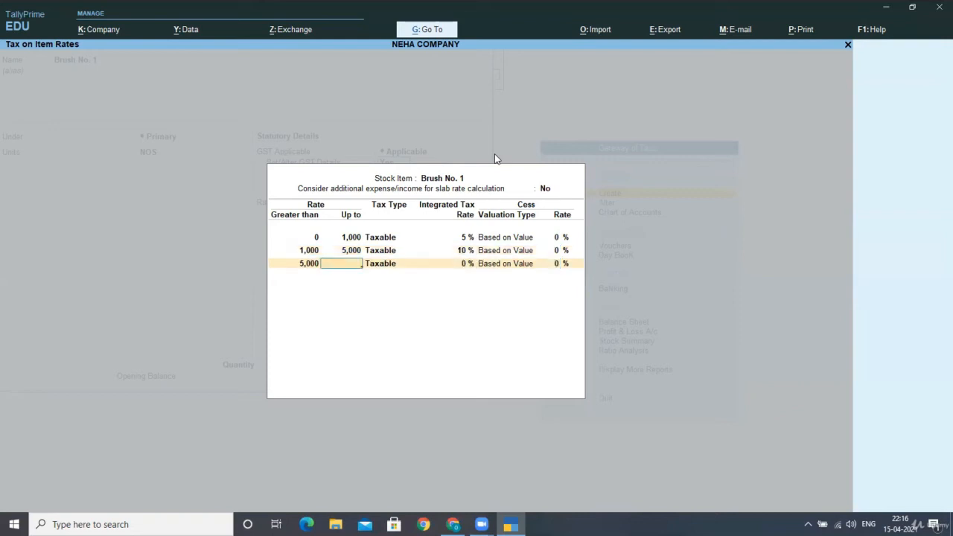
Step: Define the open-ended tax slab above 5,000 as Taxable with 24% integrated tax and 0% cess
key("Return")
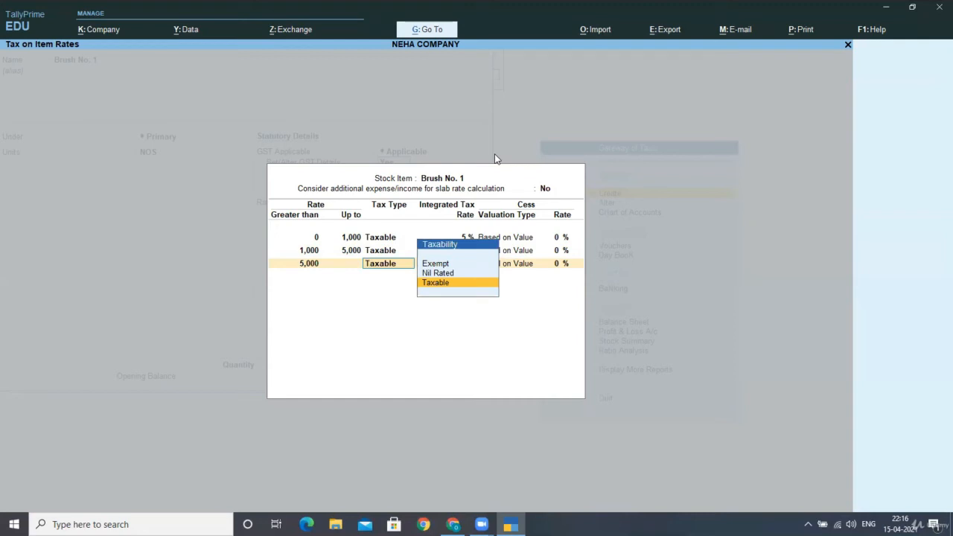
key("Return")
type("24")
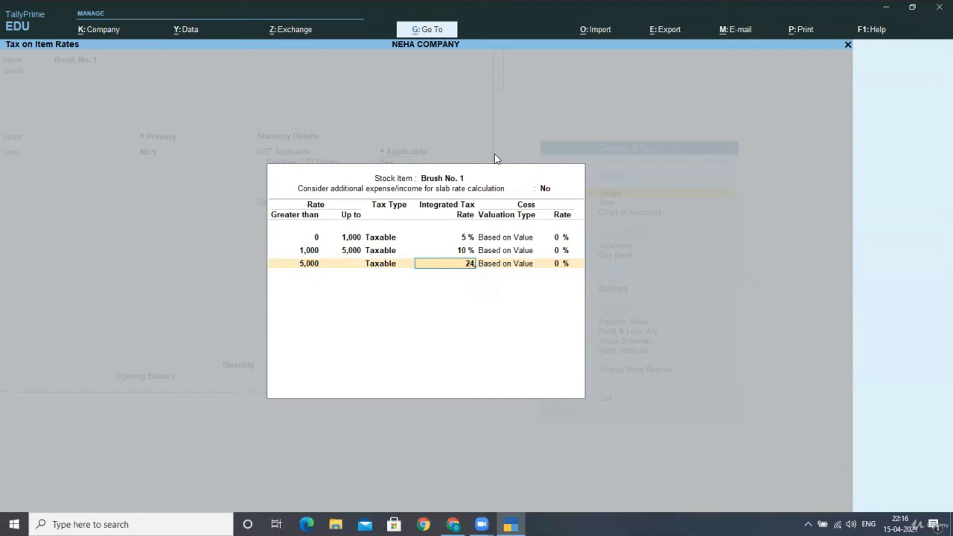
key("Return")
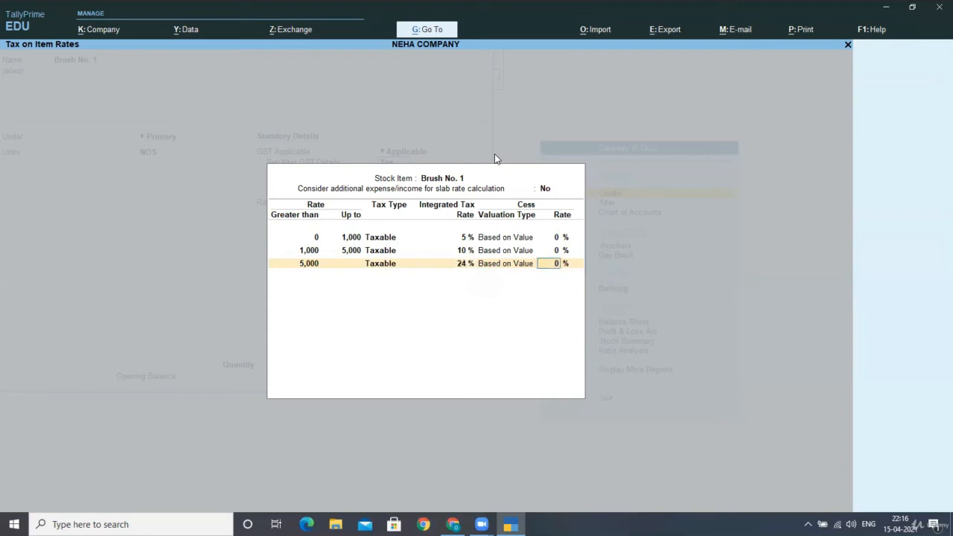
key("Return")
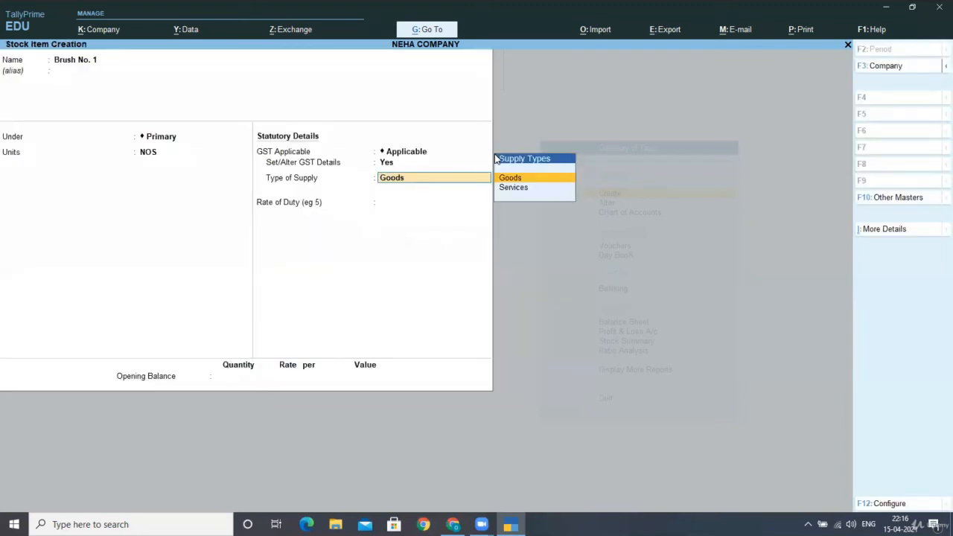
Step: Save the stock item as Goods with no opening balance and return to the Gateway of Tally
key("Return")
key("Return")
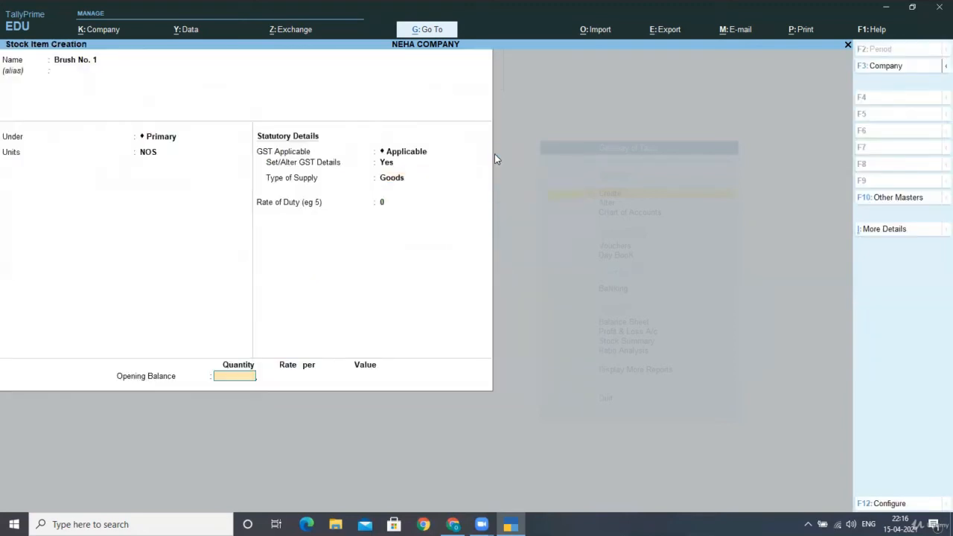
key("Return")
key("Return")
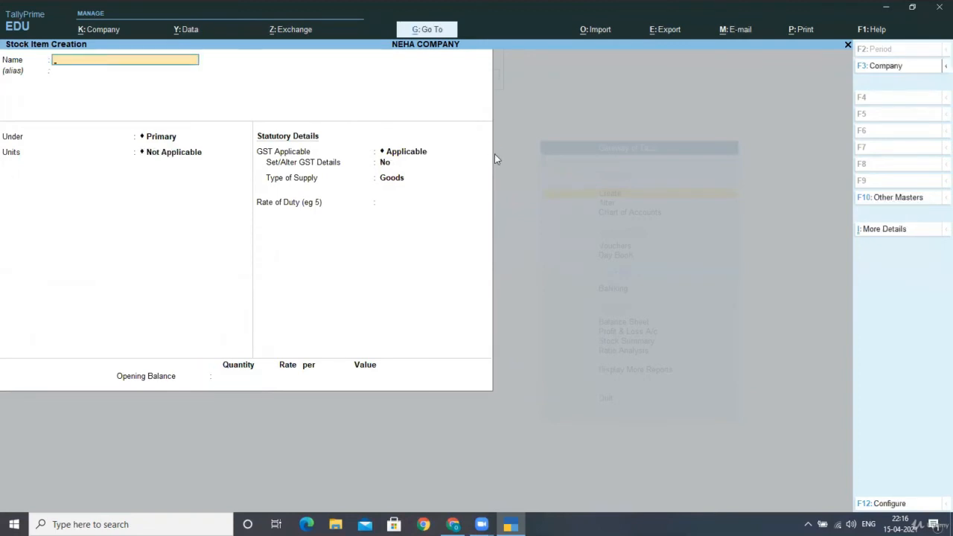
key("Escape")
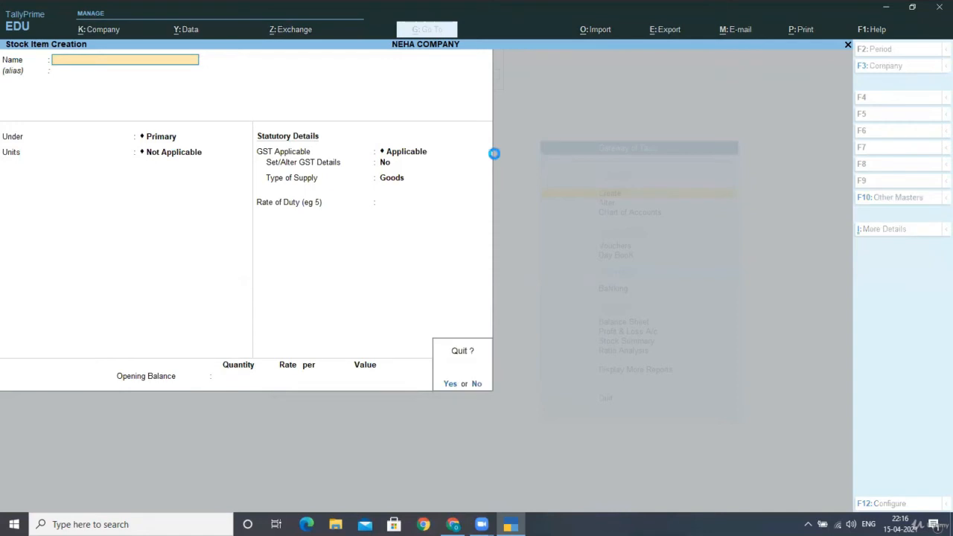
key("Return")
key("Escape")
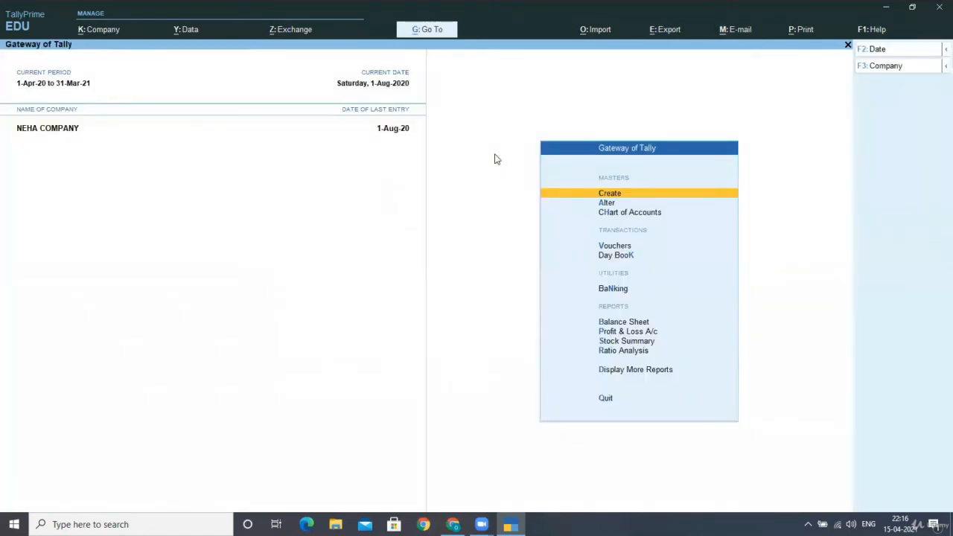
Step: Open a purchase voucher and enter supplier invoice no. 232 with the date 1-Aug-20
key("Down")
key("Down")
key("Down")
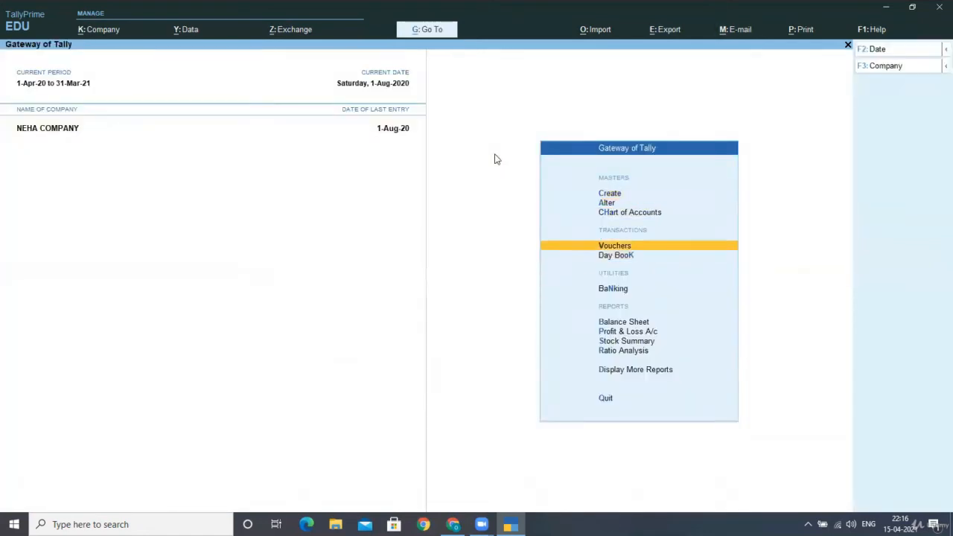
key("Return")
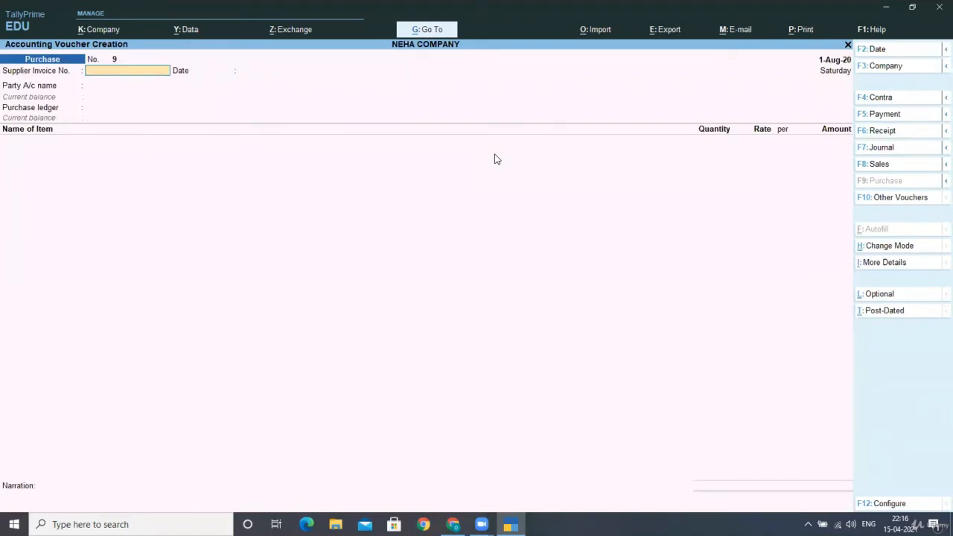
type("232")
key("Return")
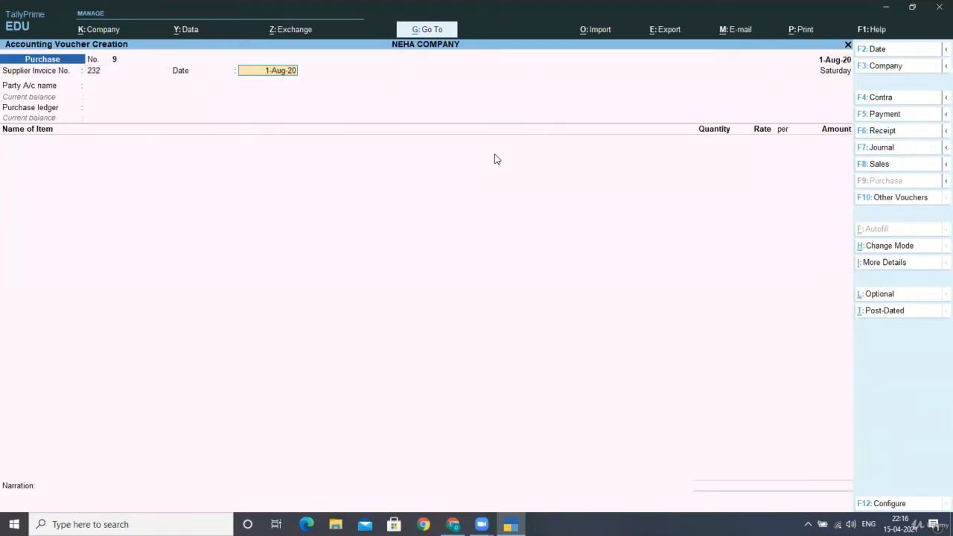
key("Return")
Step: Set DRISHTI ENTERPRISES as the party account and PURCHASE A/C as the purchase ledger
key("Down")
key("Down")
key("Down")
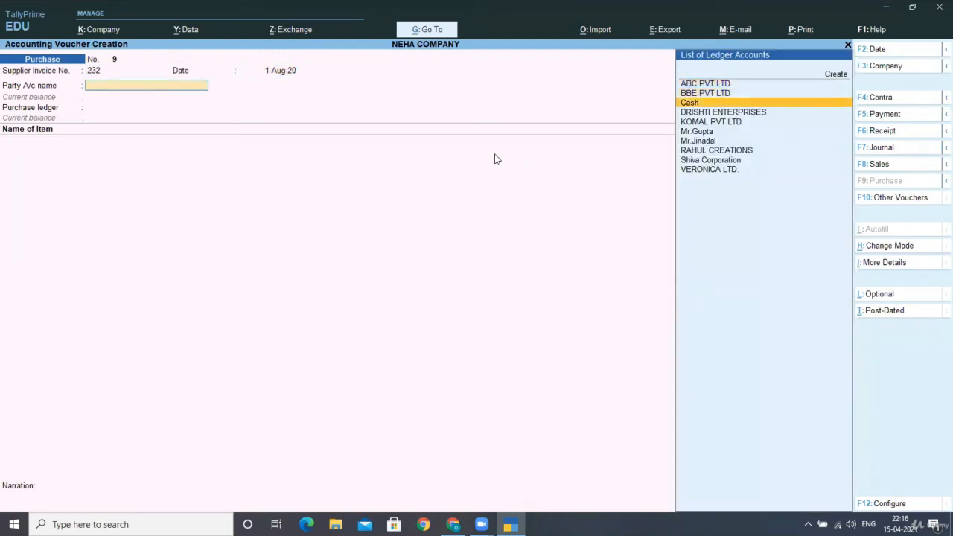
key("Return")
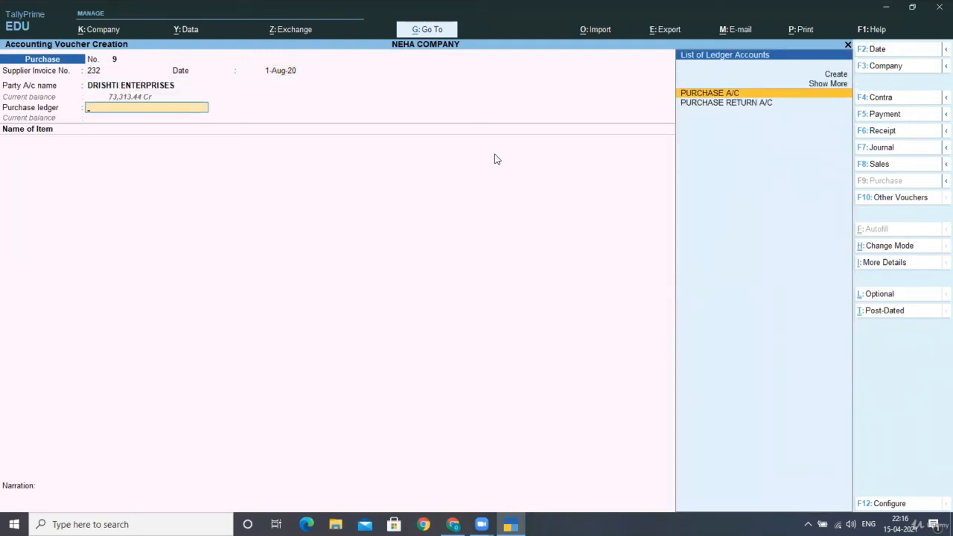
key("Return")
Step: Add the item Brush No. 1 with tracking no. 232 and the order number as Not Applicable
key("Down")
key("Down")
key("Down")
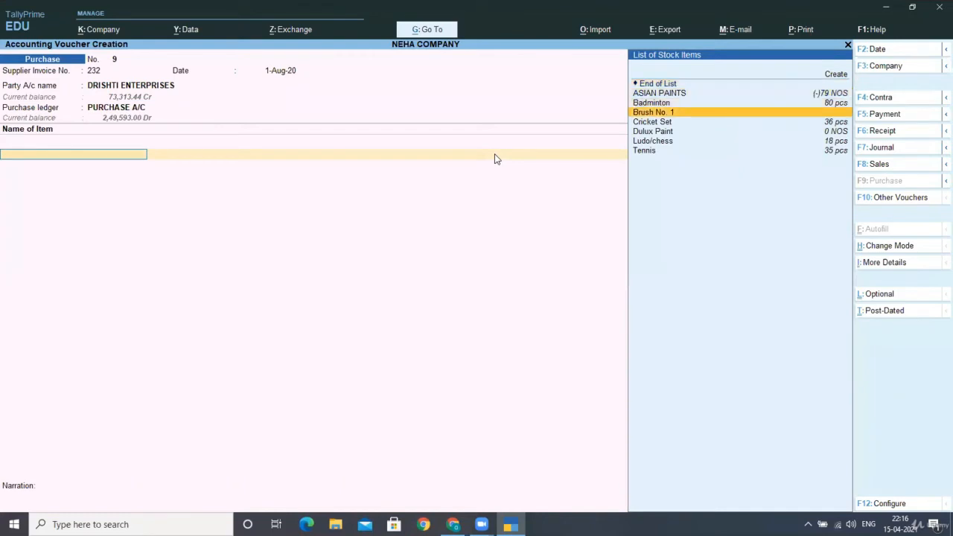
key("Down")
key("Up")
key("Return")
key("Return")
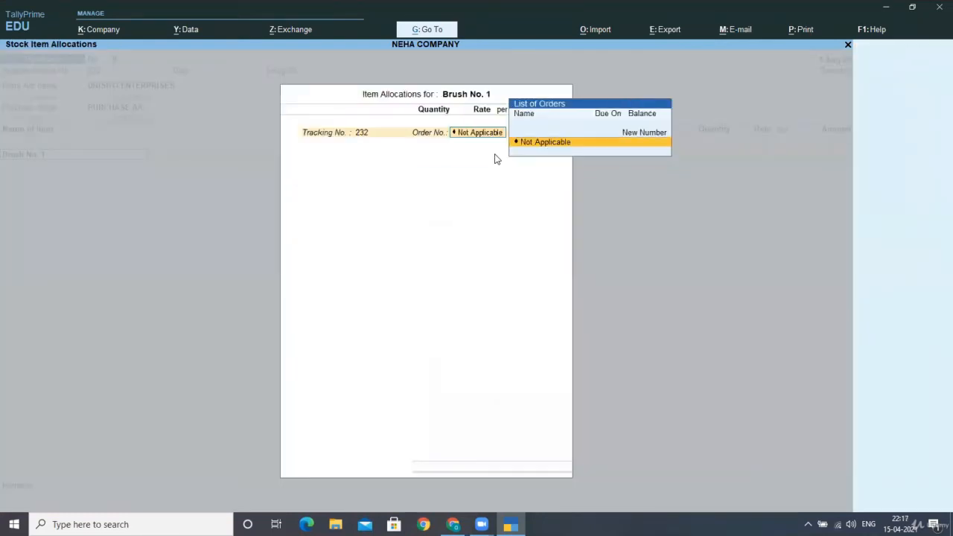
key("Return")
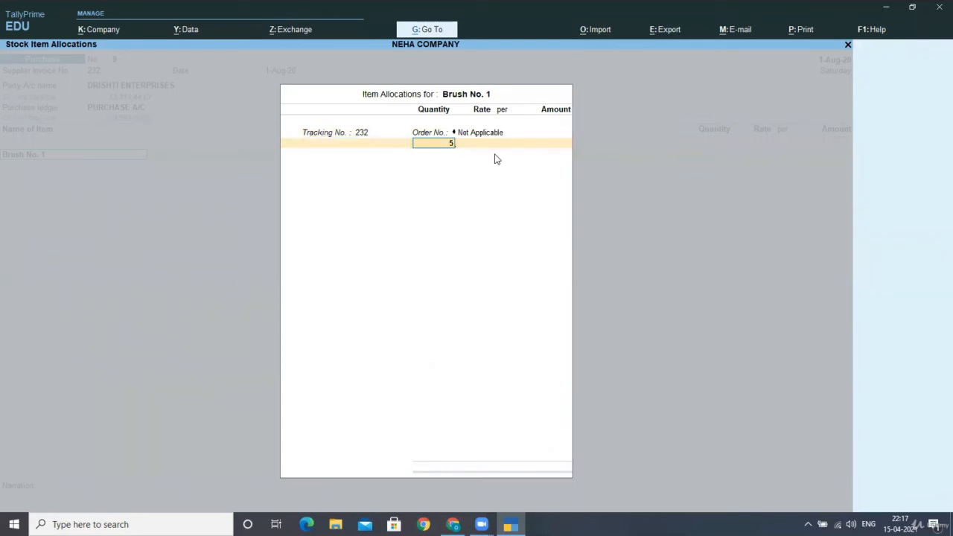
Step: Allocate 5 NOS of Brush No. 1 at a rate of 58 and end the item list
key("Return")
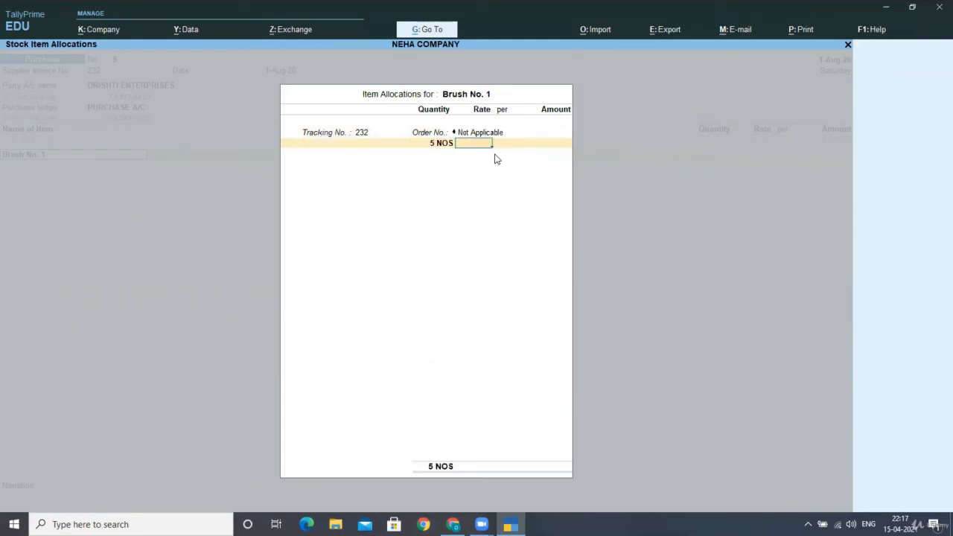
type("58")
key("Return")
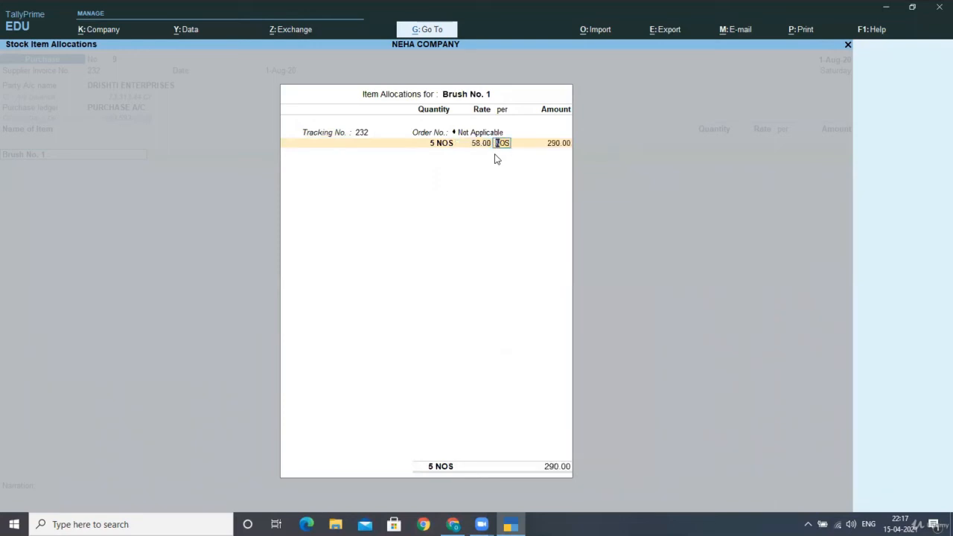
key("Return")
key("Return")
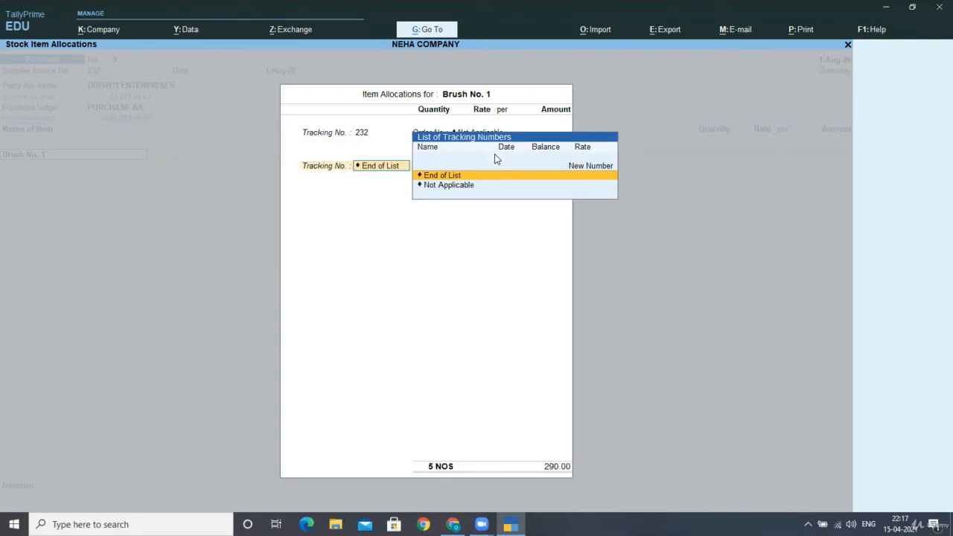
key("Return")
key("Return")
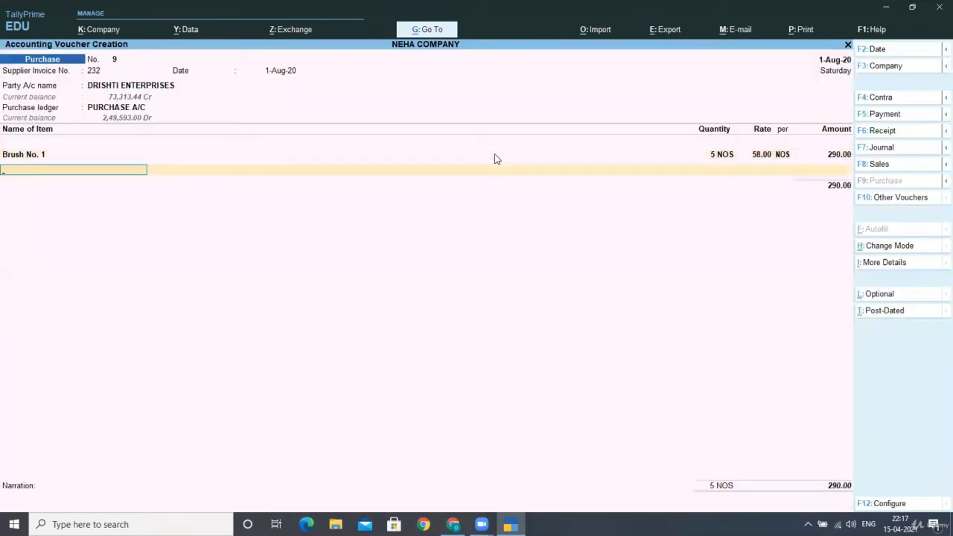
key("Return")
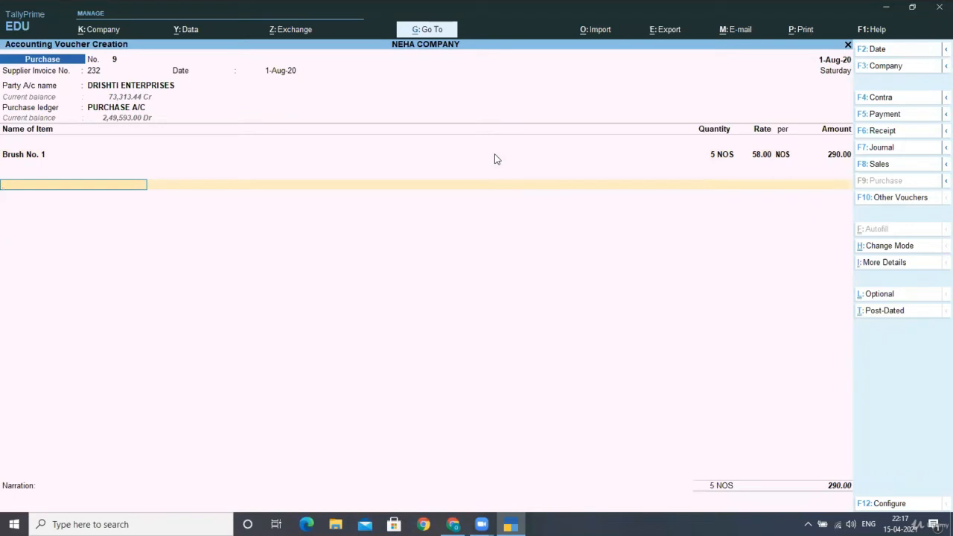
Step: Open the GST - Tax Analysis for the DRISHTI ENTERPRISES ledger and expand it to the detailed breakdown
key("ctrl+i")
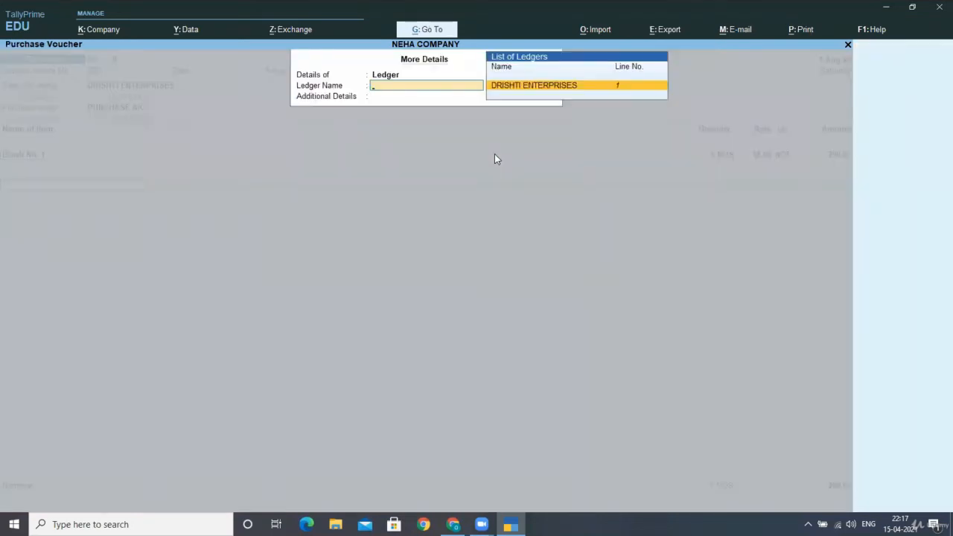
key("Return")
key("Down")
key("Down")
key("Down")
key("Down")
key("Down")
key("Down")
key("Down")
key("Down")
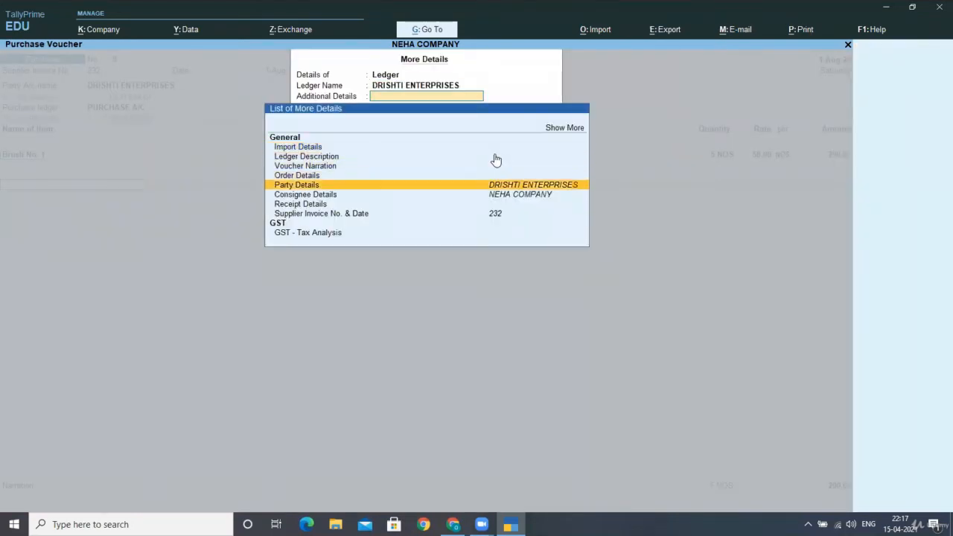
key("Return")
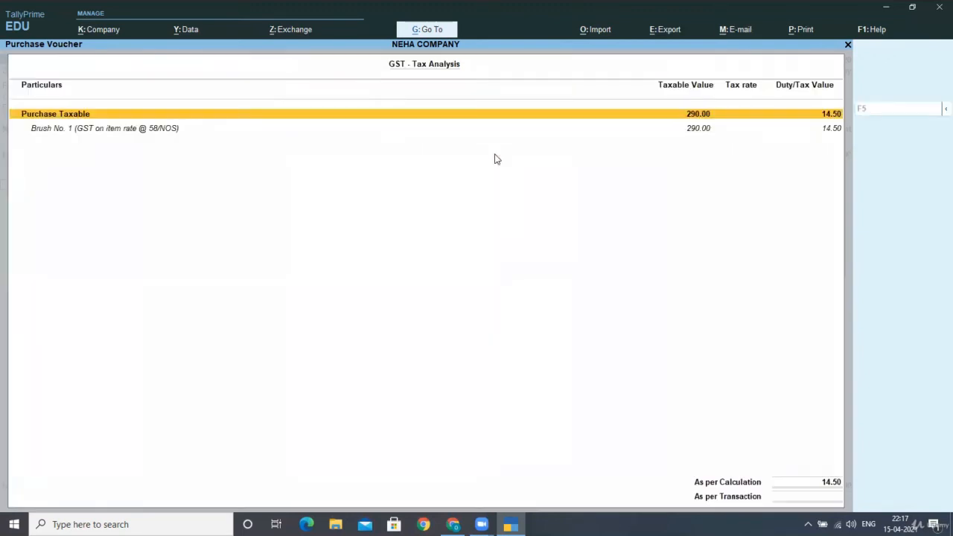
key("alt+F5")
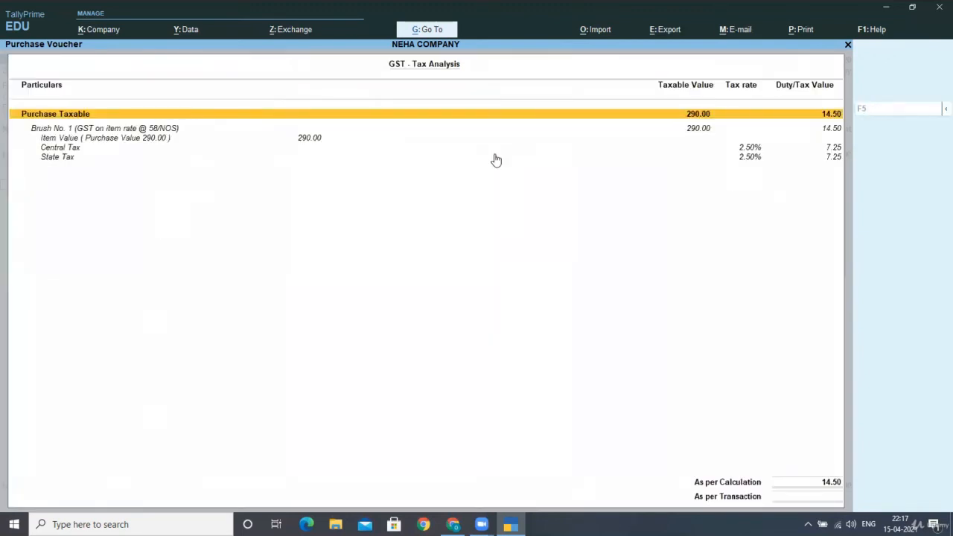
Step: Examine the Central Tax and State Tax rows for Brush No. 1 and return to the voucher
key("Down")
key("Down")
key("Down")
key("Down")
key("Up")
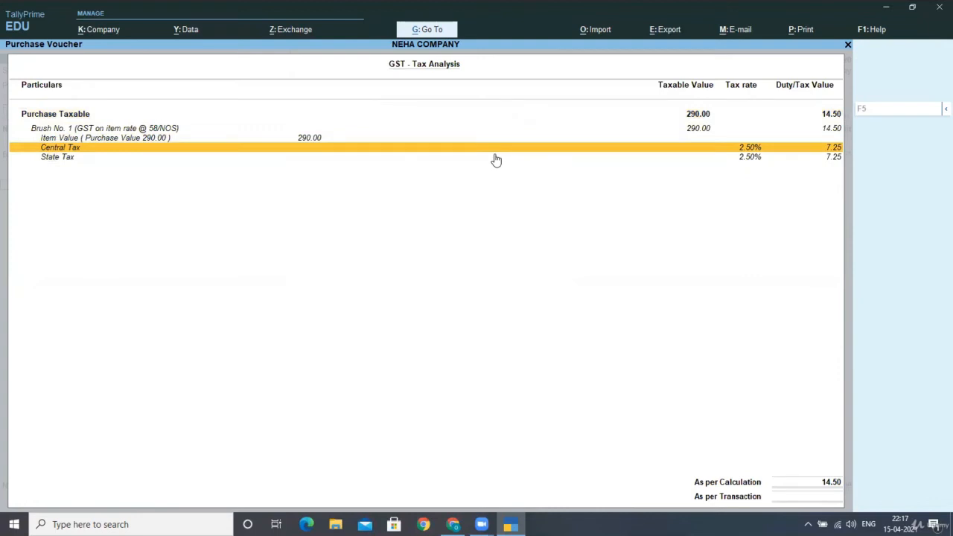
key("Down")
key("Up")
left_click(496, 157)
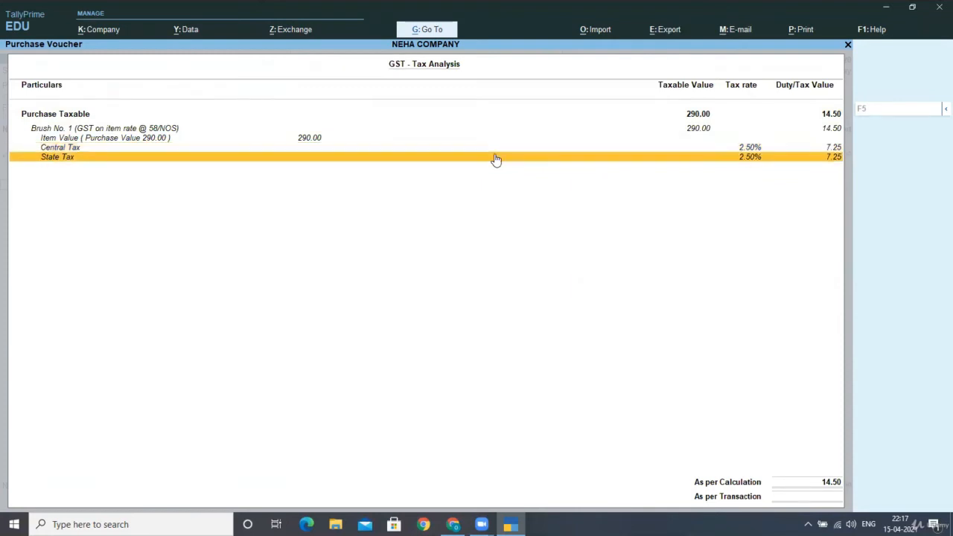
key("Escape")
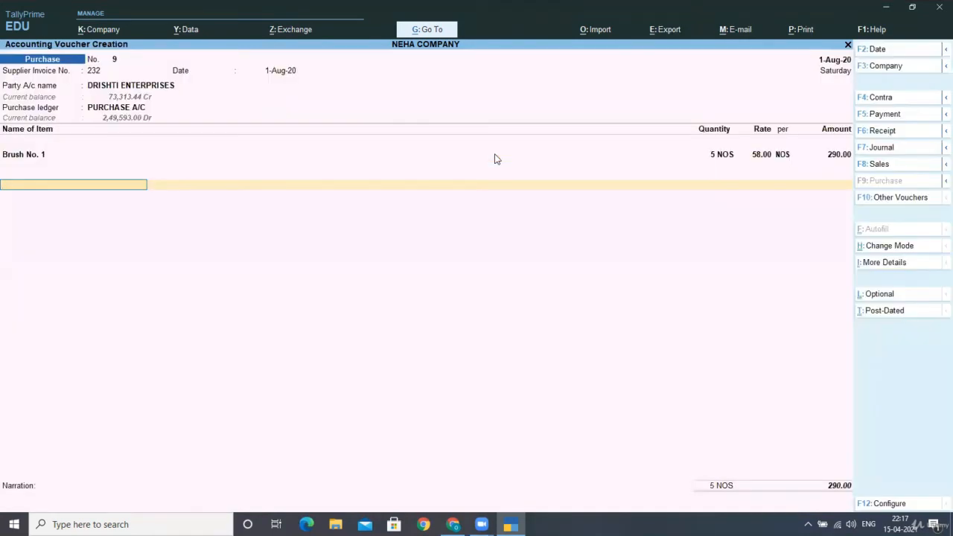
Step: Add the CGST A/C and SGST A/C ledgers with their calculated tax amounts below the item
type("C")
key("Return")
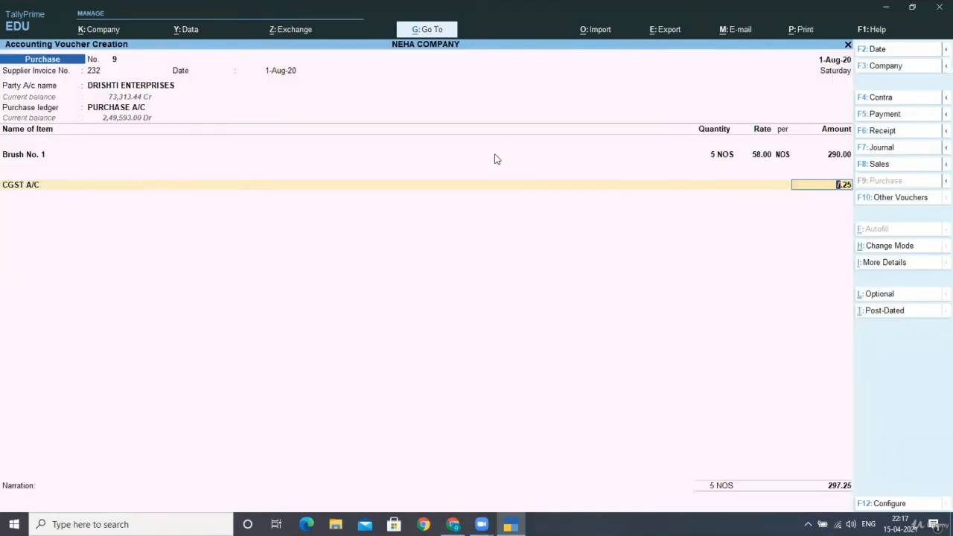
key("Return")
type("S")
key("Return")
key("Return")
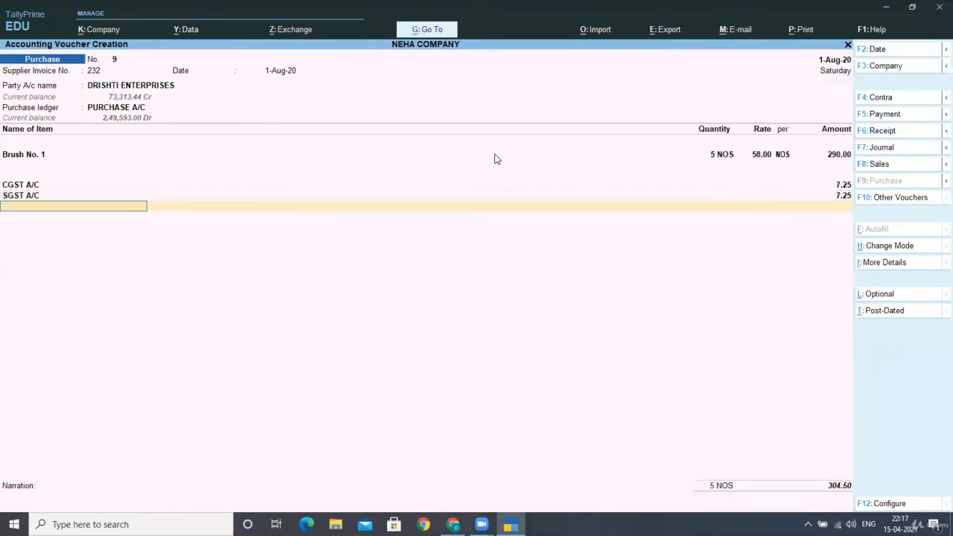
Step: Complete the remaining voucher details, leave the narration blank and accept the purchase voucher
key("Return")
key("Return")
key("Return")
key("Return")
key("Return")
key("Return")
key("Return")
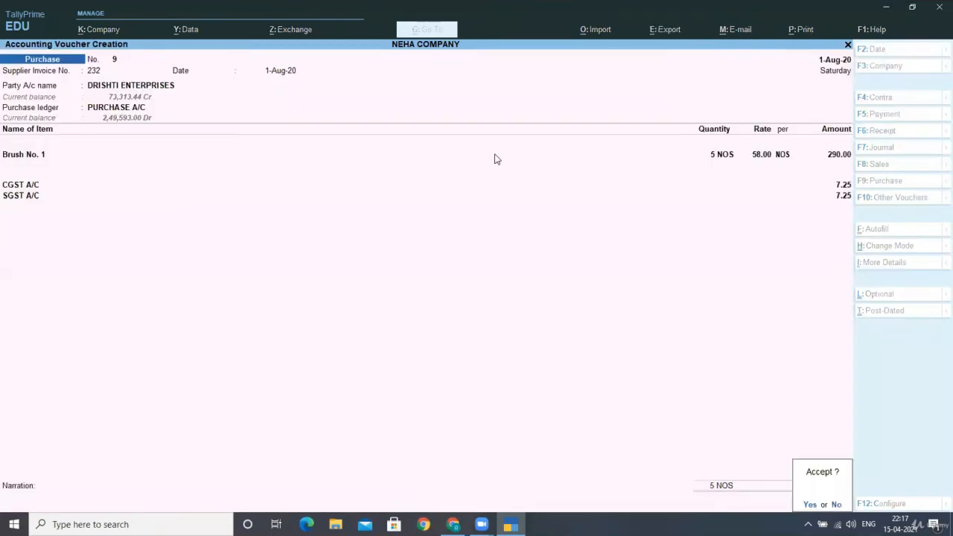
type("y")
Step: Enter supplier invoice no. 2321 with the date 1-Aug-20 in the new purchase voucher
type("2321")
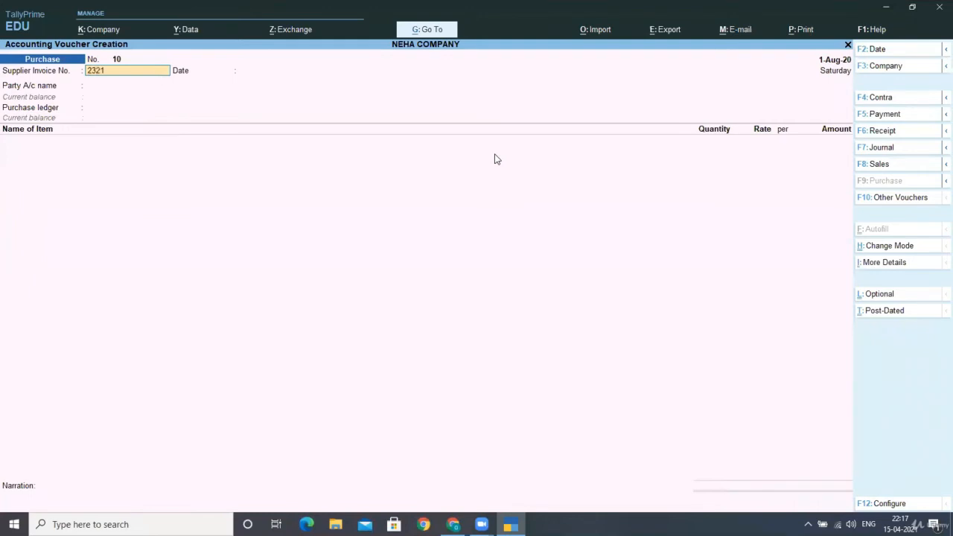
key("Return")
key("Return")
Step: Set the party account listed directly above RAHUL CREATIONS and PURCHASE A/C as the purchase ledger
key("Down")
key("Down")
key("Down")
key("Down")
key("Down")
key("Down")
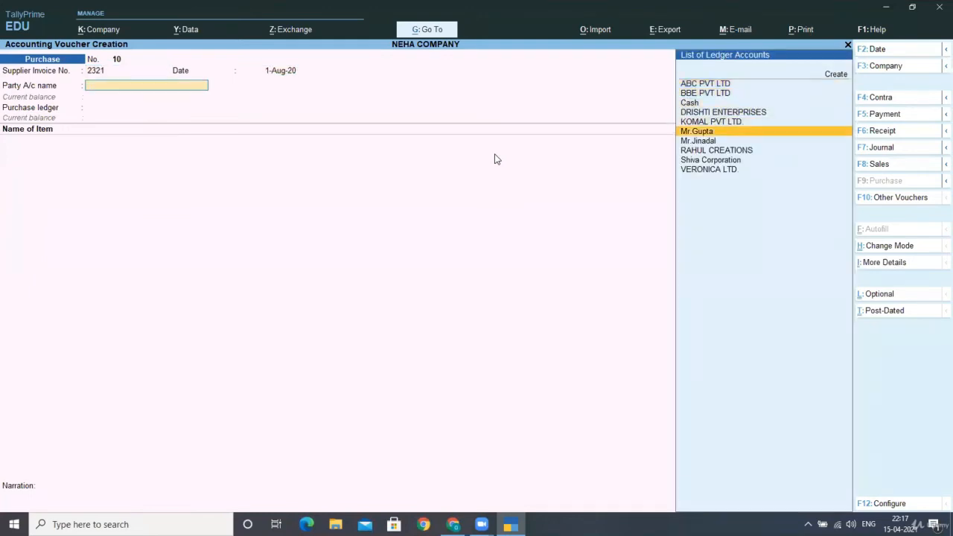
key("Return")
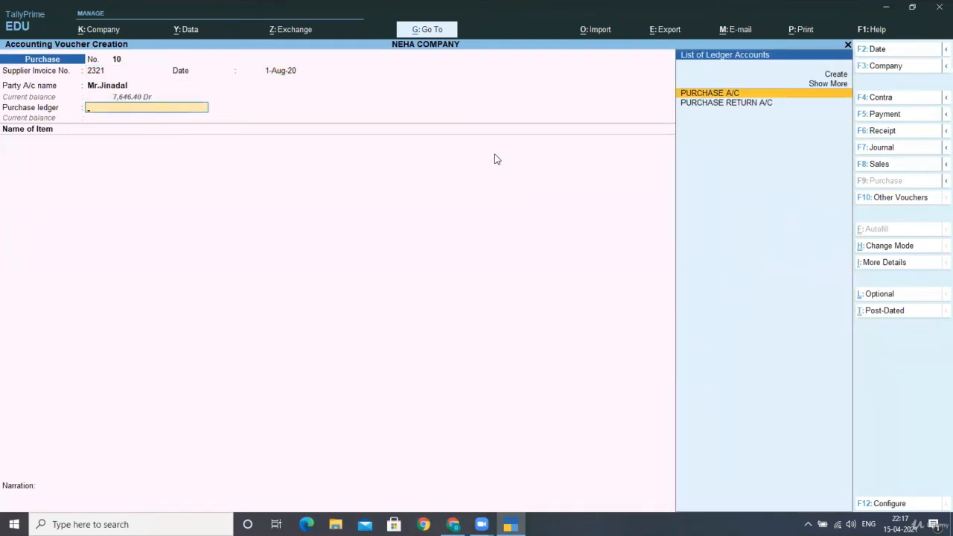
key("Return")
Step: Add Brush No. 1 with tracking no. 2321, order number Not Applicable and a quantity of 36 NOS
key("Down")
key("Down")
key("Down")
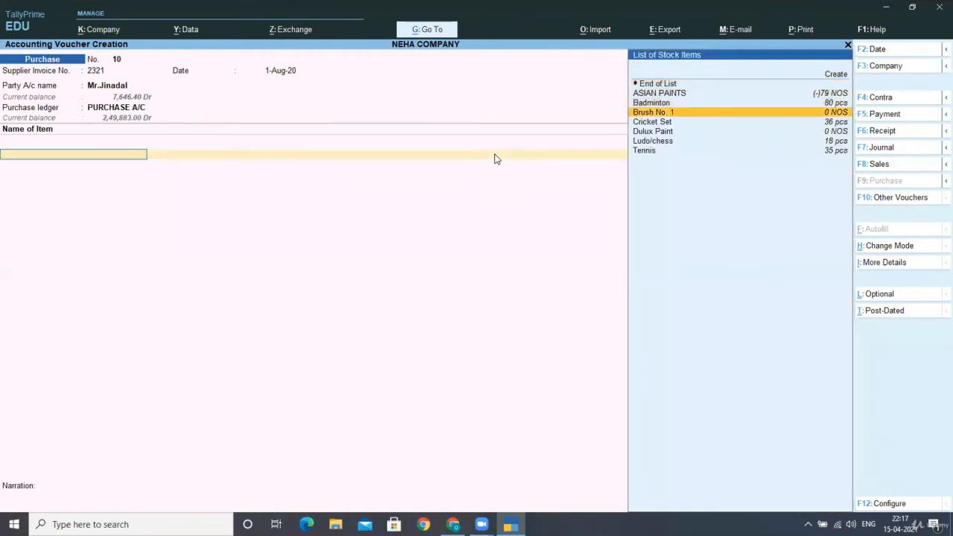
key("Return")
key("Return")
key("Return")
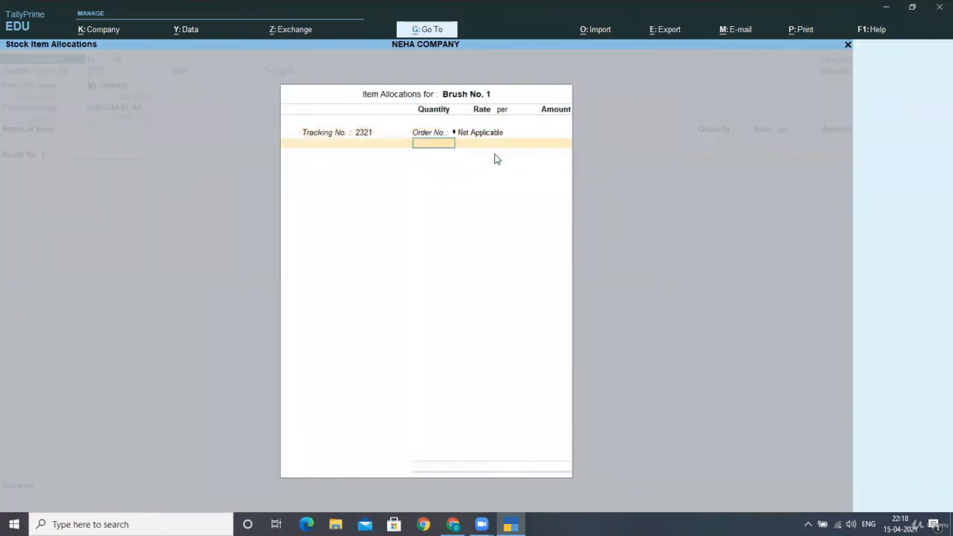
type("36")
key("Return")
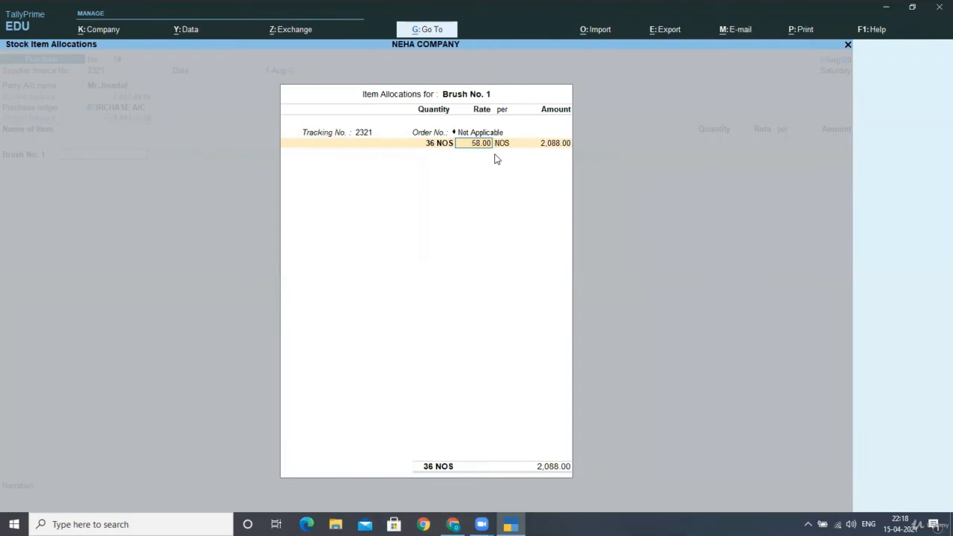
type("790")
key("Return")
key("BackSpace")
type("200")
key("Return")
key("BackSpace")
Step: Set the Brush No. 1 rate to 110 per NOS and complete the item line
type("110")
key("Return")
key("Return")
key("Return")
key("Return")
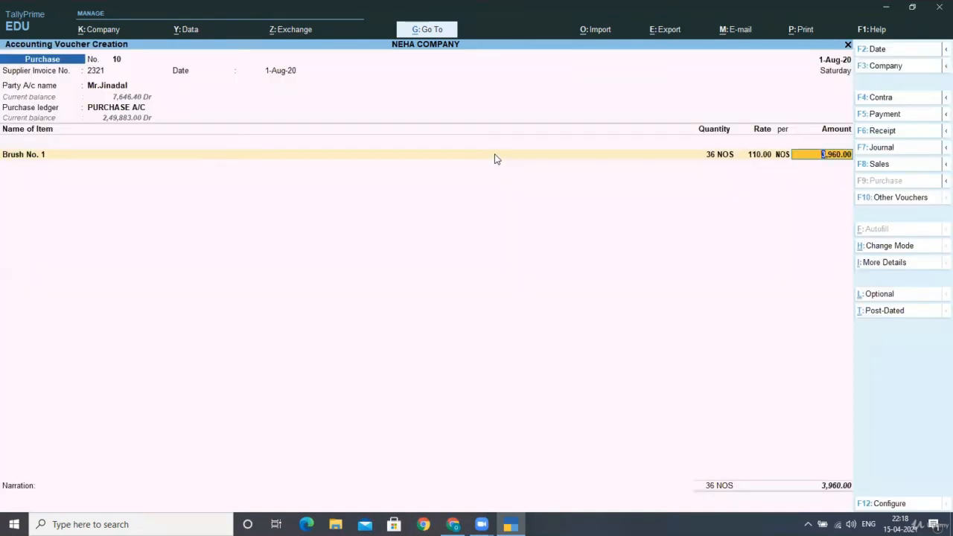
key("Return")
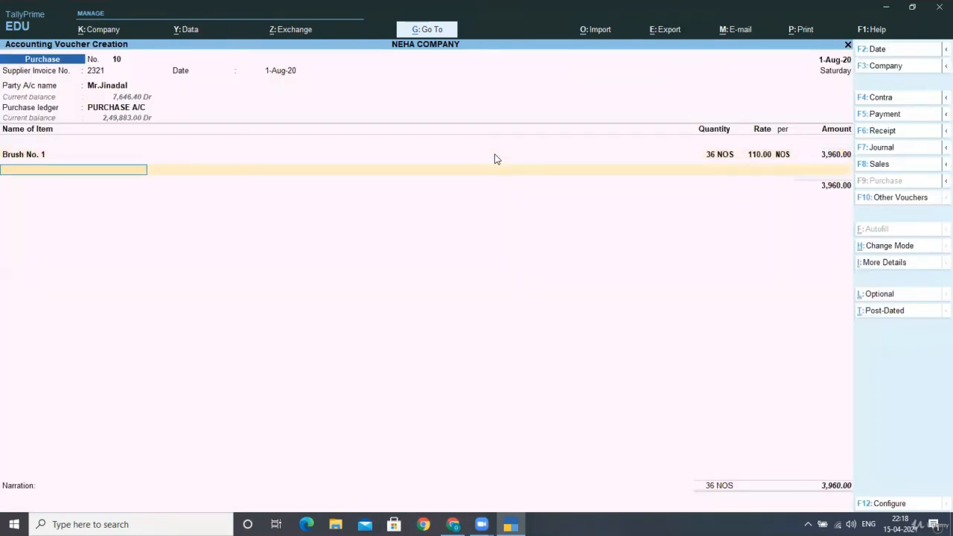
Step: Open the GST - Tax Analysis for the stock item Brush No. 1 and expand it to the detailed view
key("ctrl+i")
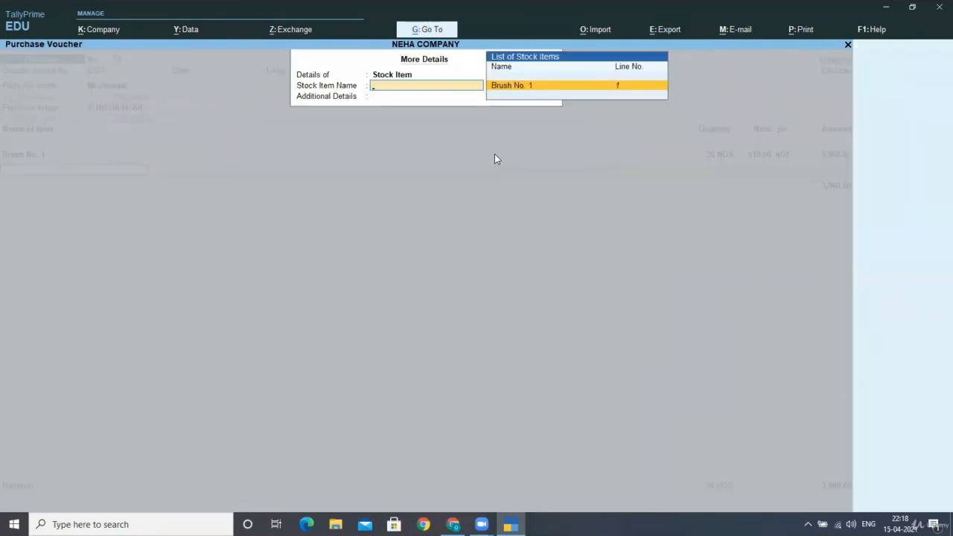
key("Return")
key("Down")
key("Down")
key("Down")
key("Down")
key("Down")
key("Down")
key("Down")
key("Down")
key("Down")
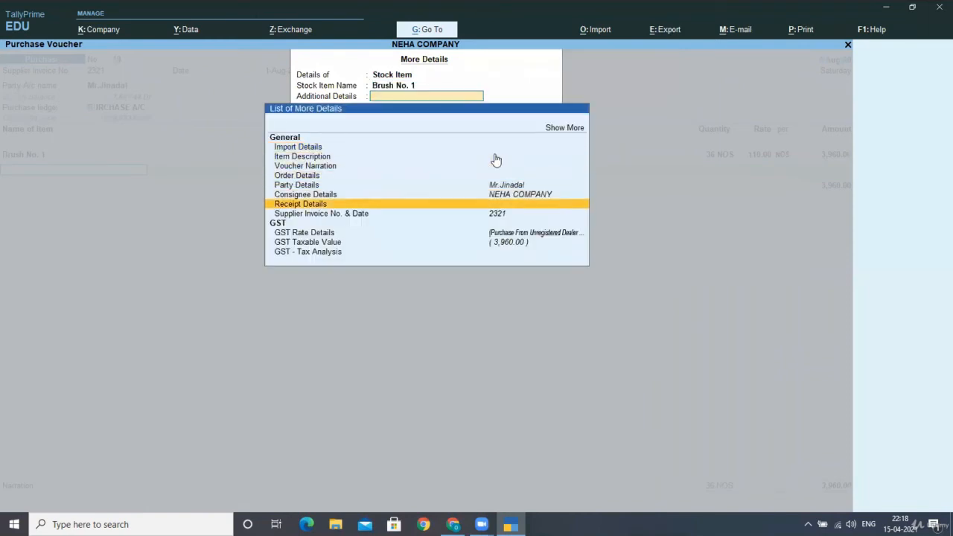
key("Down")
key("Return")
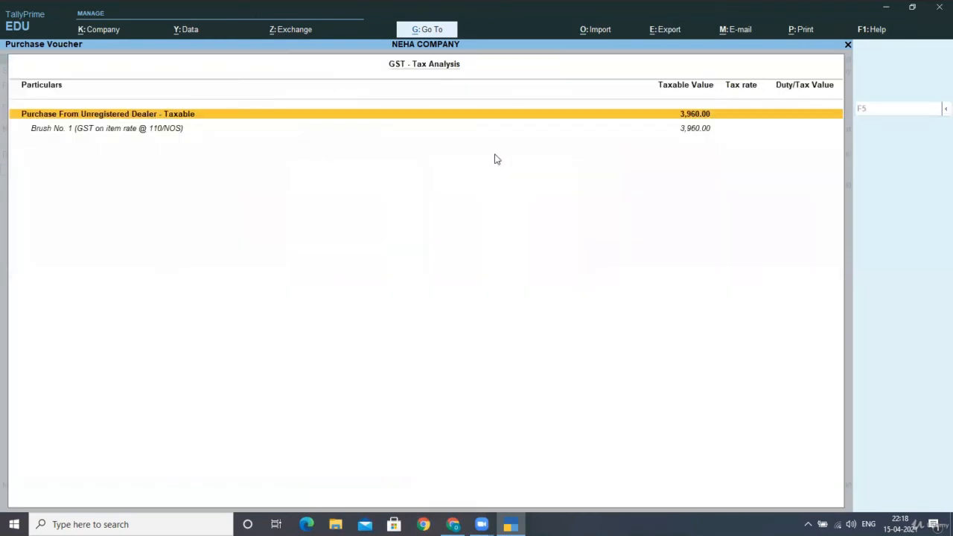
key("alt+F5")
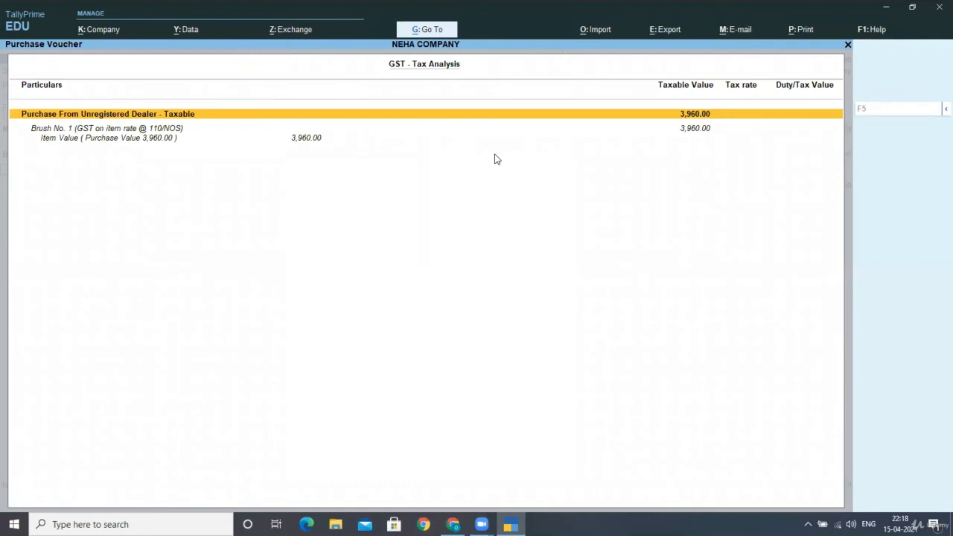
Step: Examine the unregistered dealer purchase breakdown for Brush No. 1 and return to the voucher
key("Down")
key("Down")
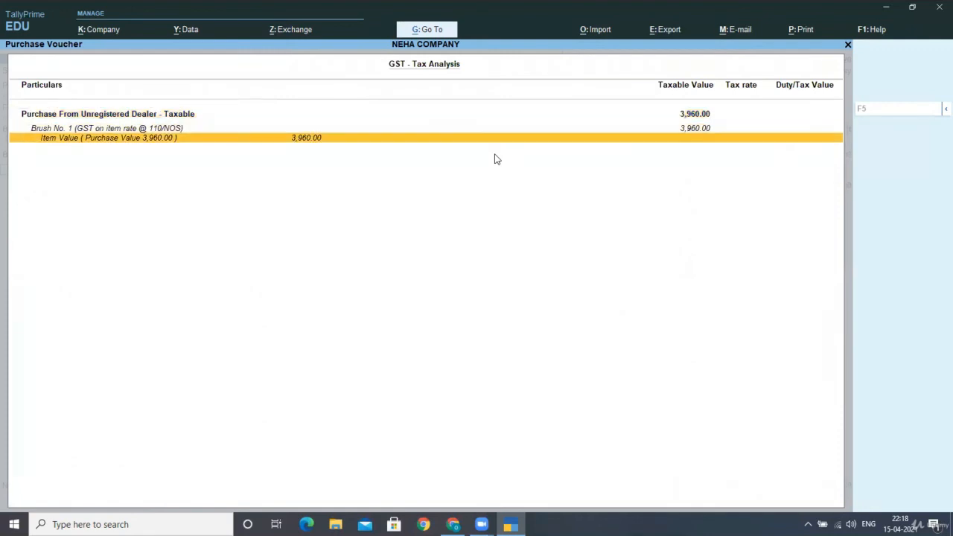
key("Up")
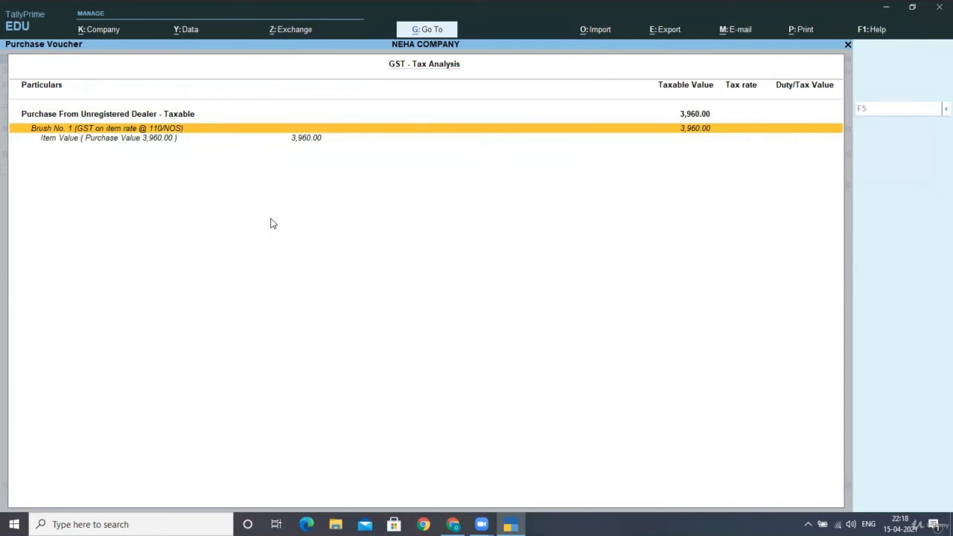
key("Escape")
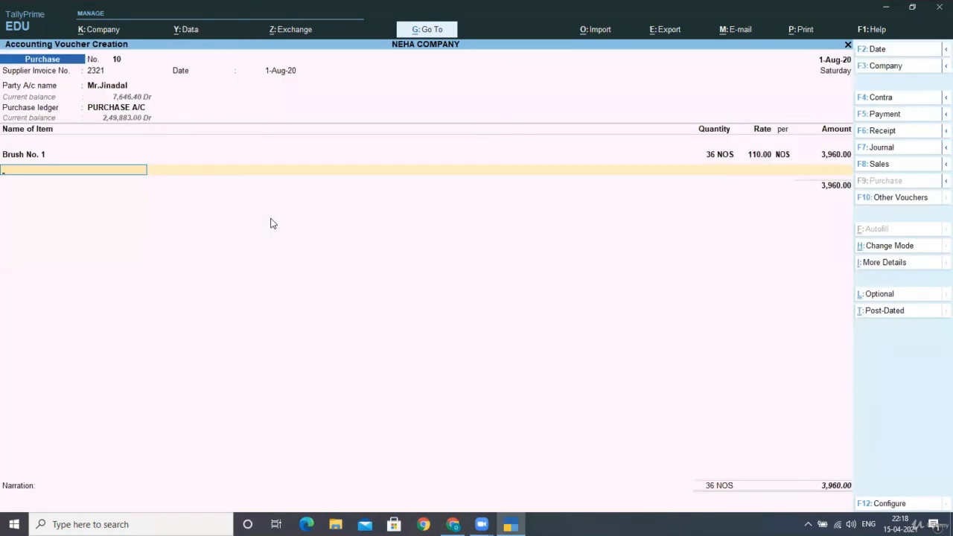
Step: Start a purchase voucher with supplier invoice no. 13223 dated 1-Aug-20, party DRISHTI ENTERPRISES and purchase ledger PURCHASE A/C
key("Return")
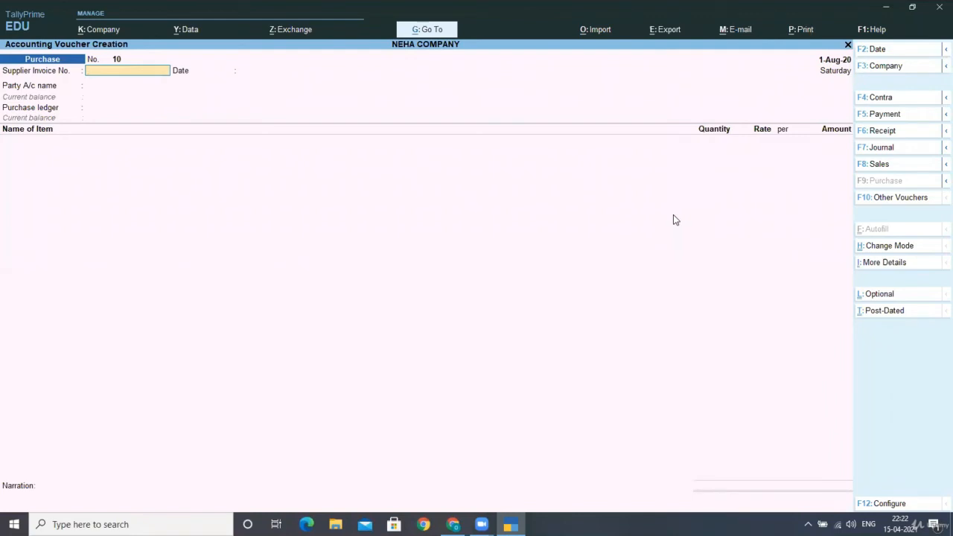
type("13223")
key("Return")
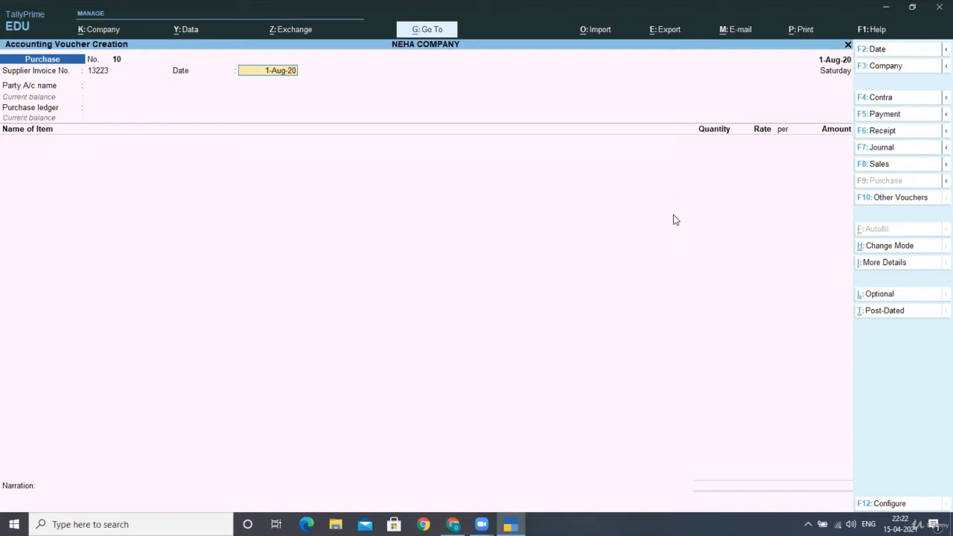
key("Return")
key("Down")
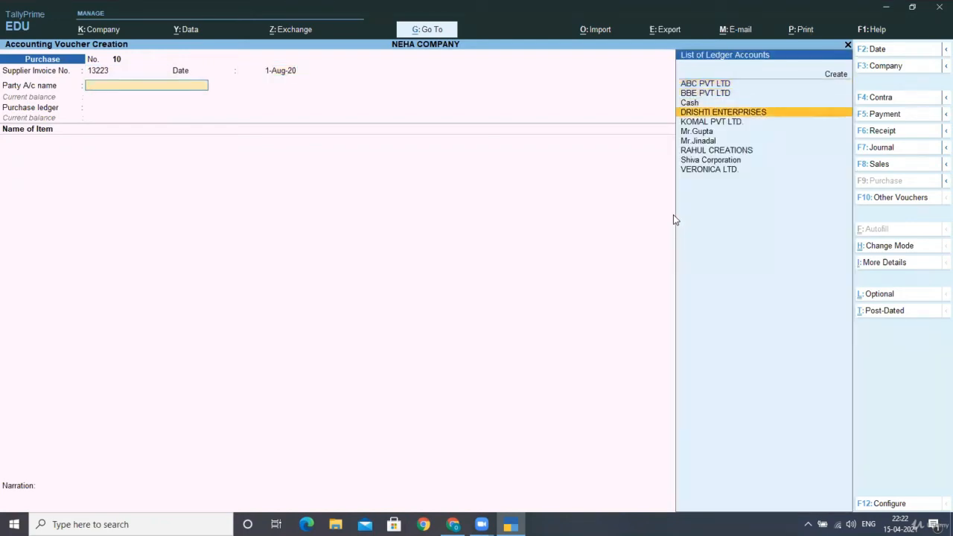
key("Return")
key("Return")
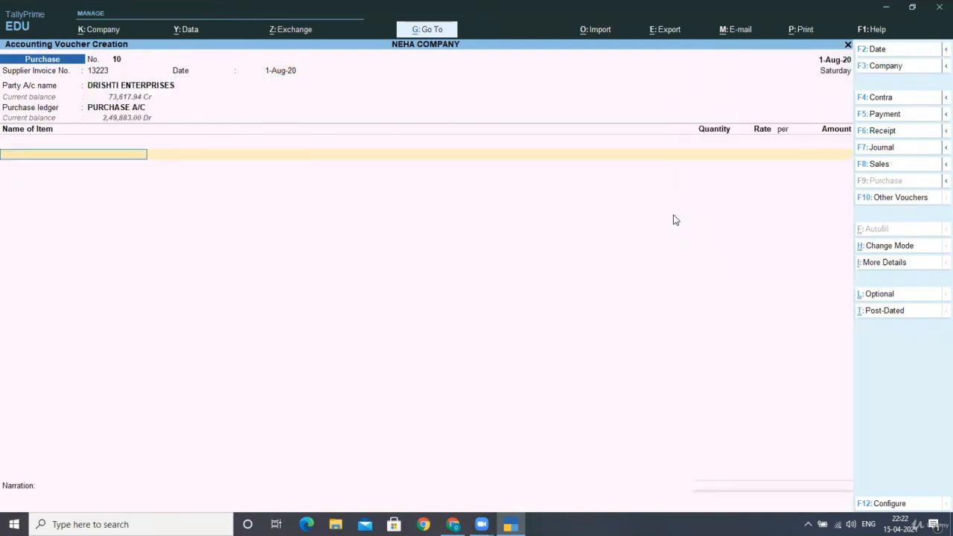
Step: Add Brush No. 1 with tracking no. 13223, order number Not Applicable and a quantity of 100 NOS
key("Down")
key("Down")
key("Down")
key("Return")
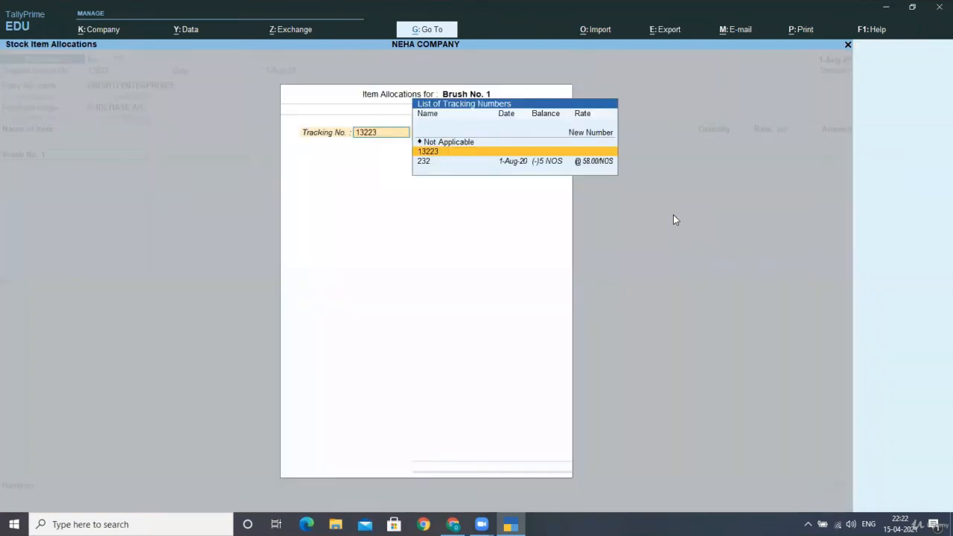
key("Return")
key("Return")
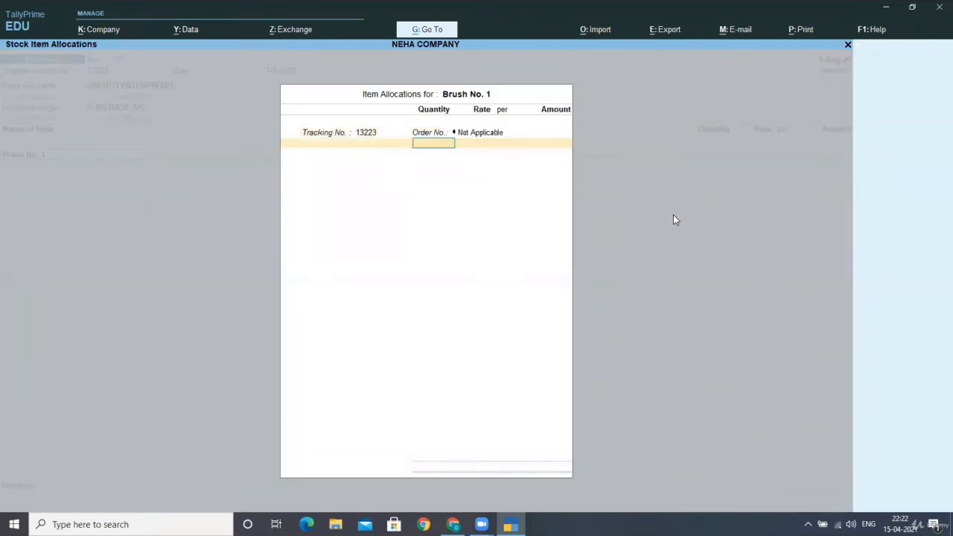
type("100")
key("Return")
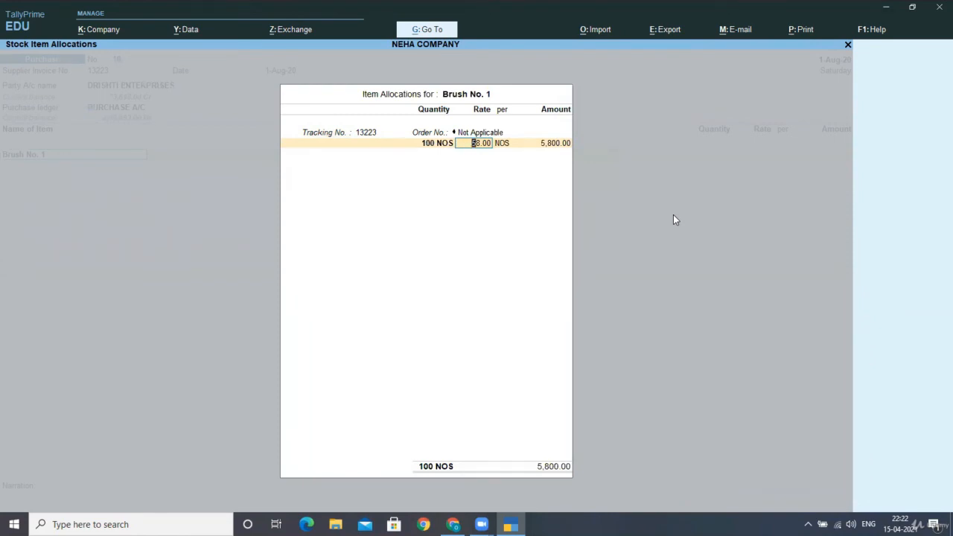
Step: Set the Brush No. 1 rate to 2300 per NOS and finish the item list
type("2300")
key("Return")
key("Return")
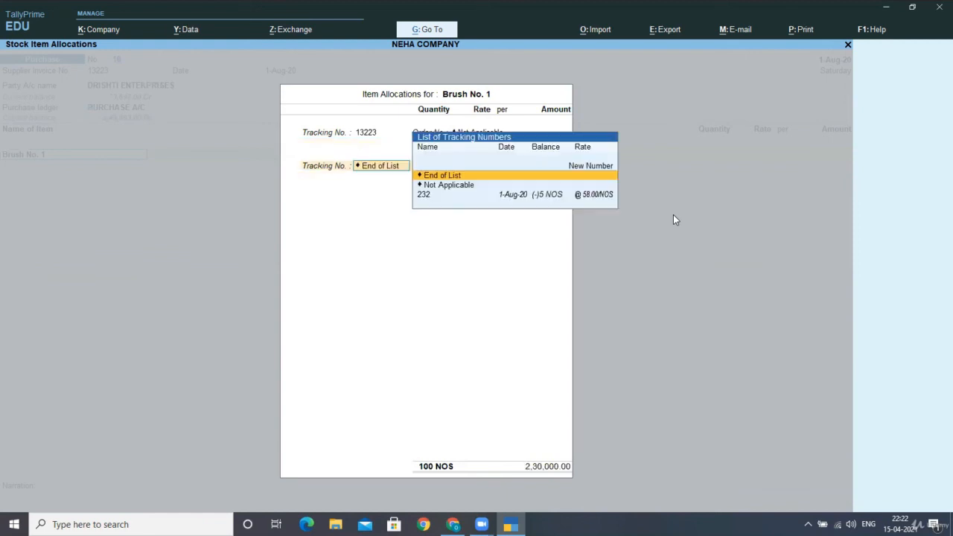
key("Return")
key("Return")
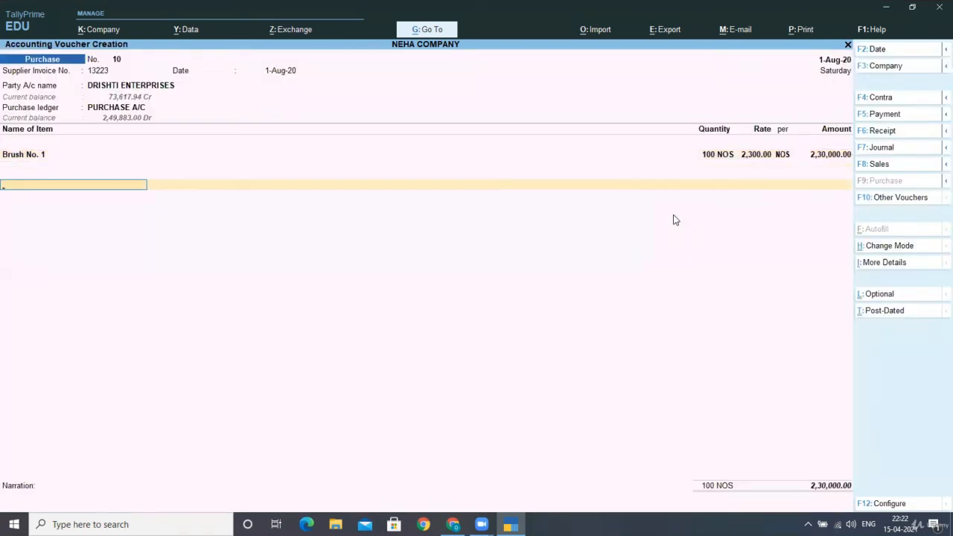
Step: Open the GST - Tax Analysis for the DRISHTI ENTERPRISES ledger and expand it to the detailed view
key("ctrl+i")
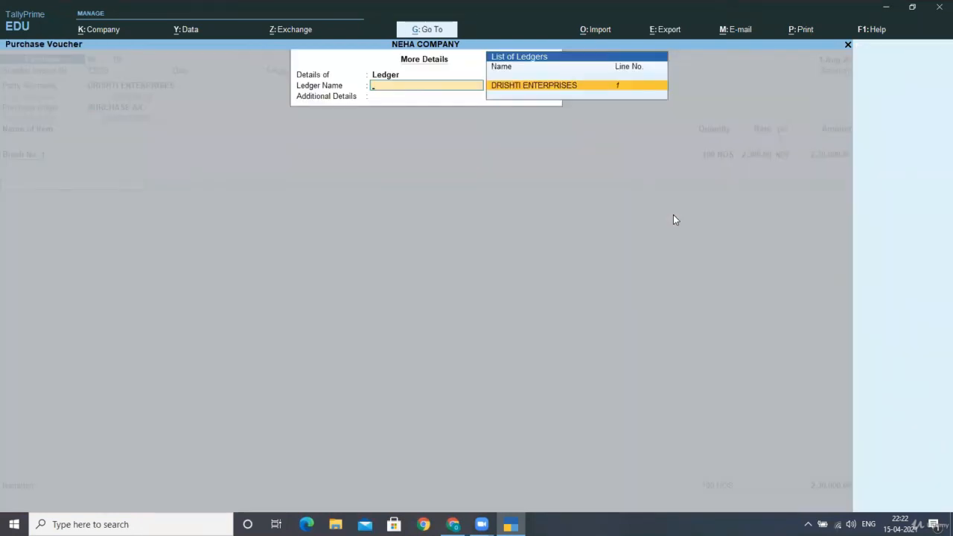
key("Return")
key("Down")
key("Down")
key("Down")
key("Down")
key("Down")
key("Down")
key("Down")
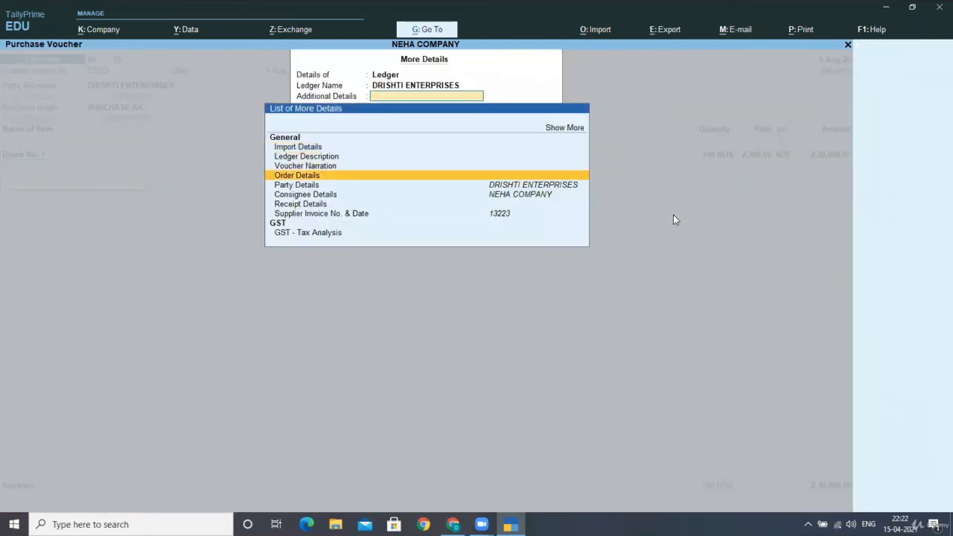
key("Down")
key("Return")
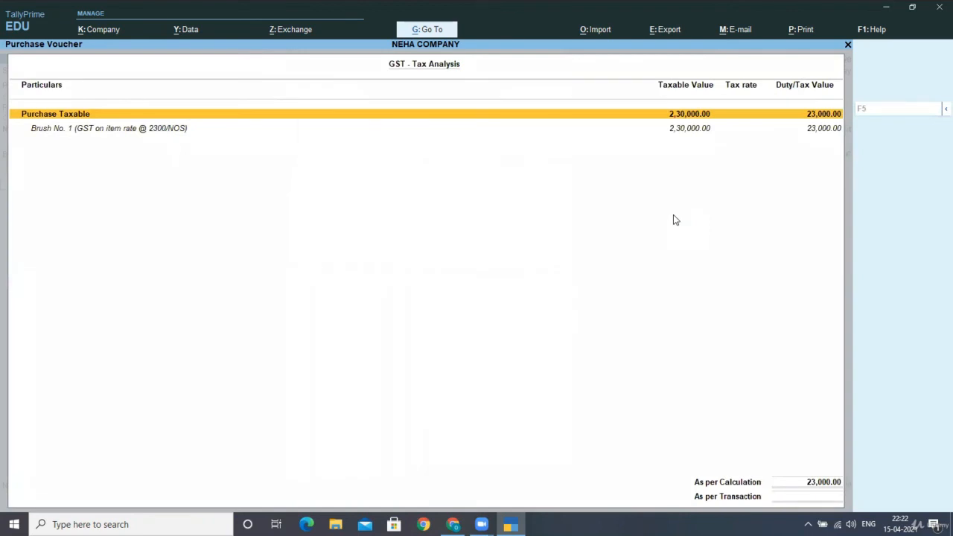
key("alt+F5")
Step: Examine the central and state tax on Brush No. 1 at the 2300 rate and return to the voucher
key("Down")
key("Down")
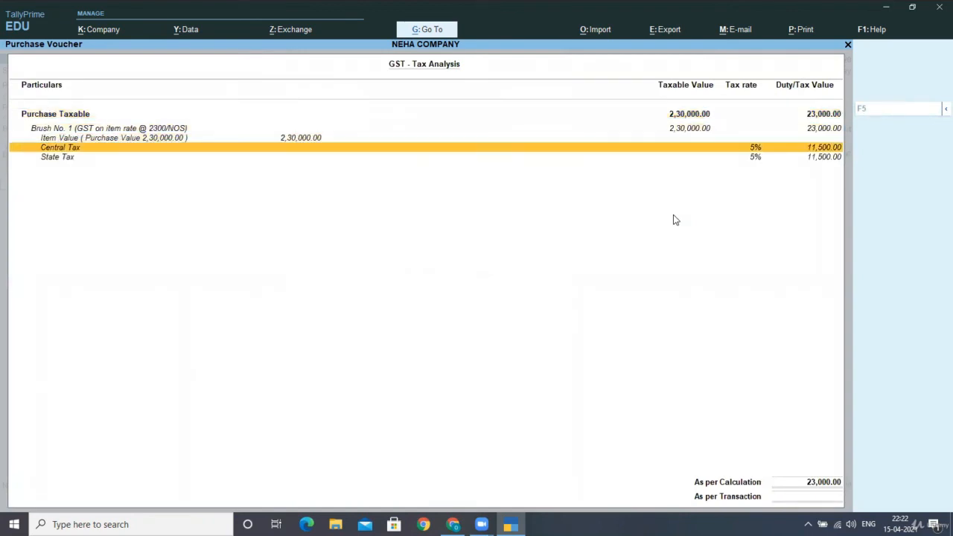
key("Down")
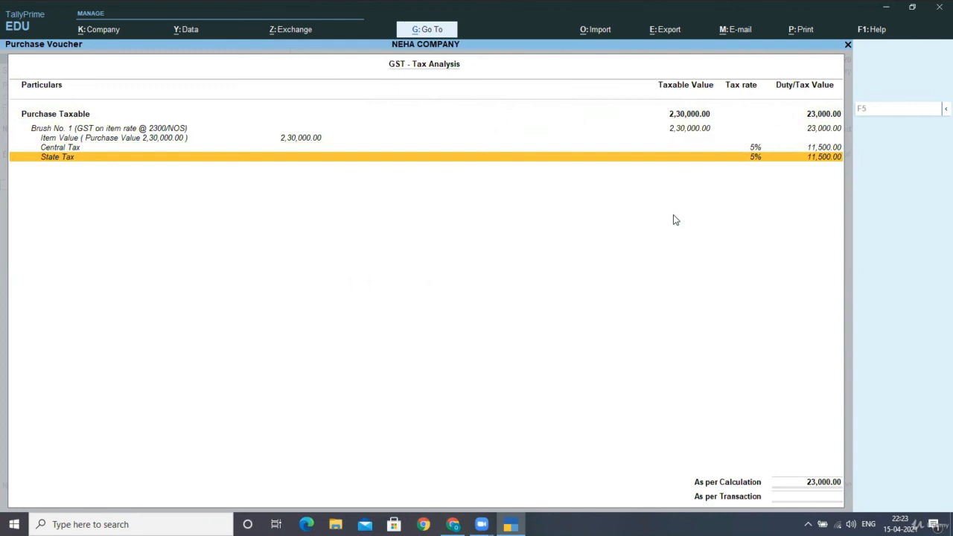
key("Escape")
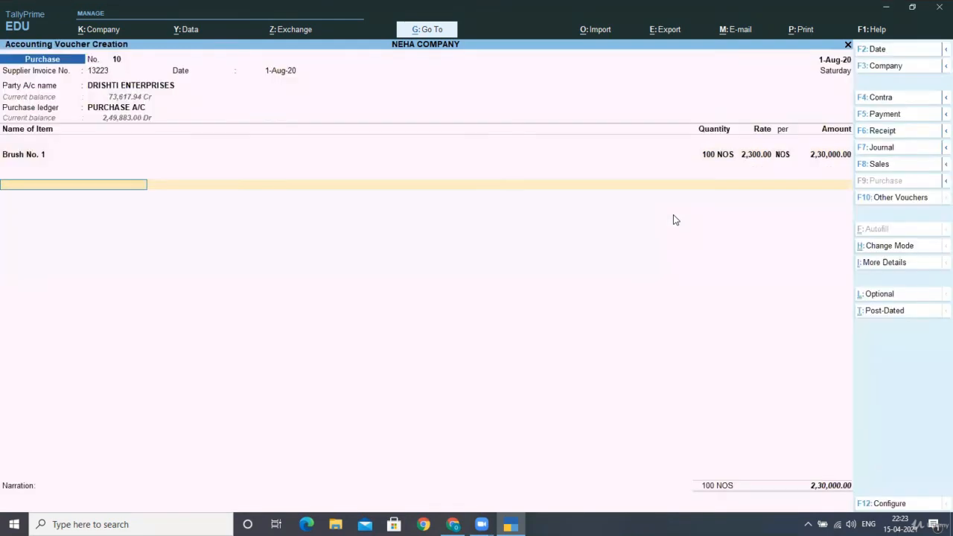
Step: Add the CGST A/C ledger below the Brush No. 1 line of the purchase voucher
key("Return")
key("Down")
key("Down")
key("Down")
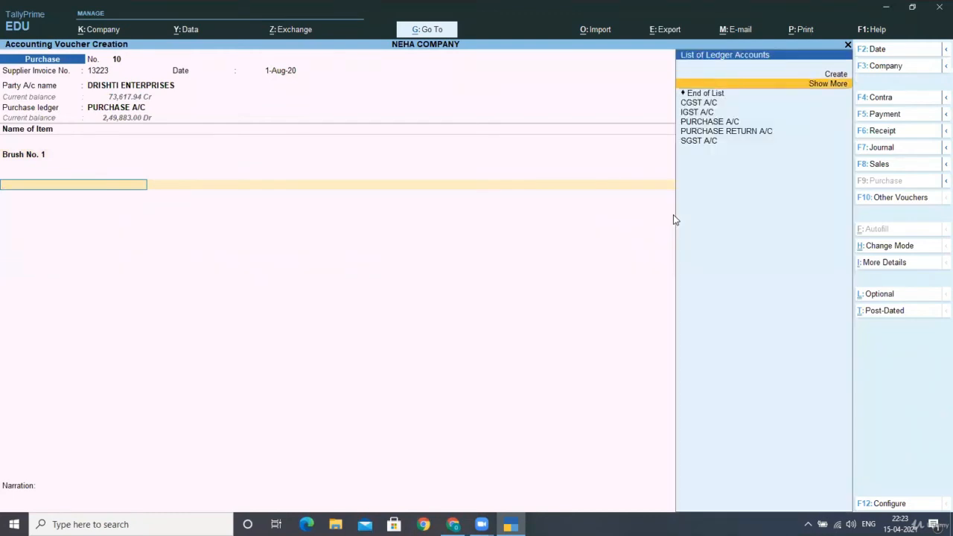
key("Return")
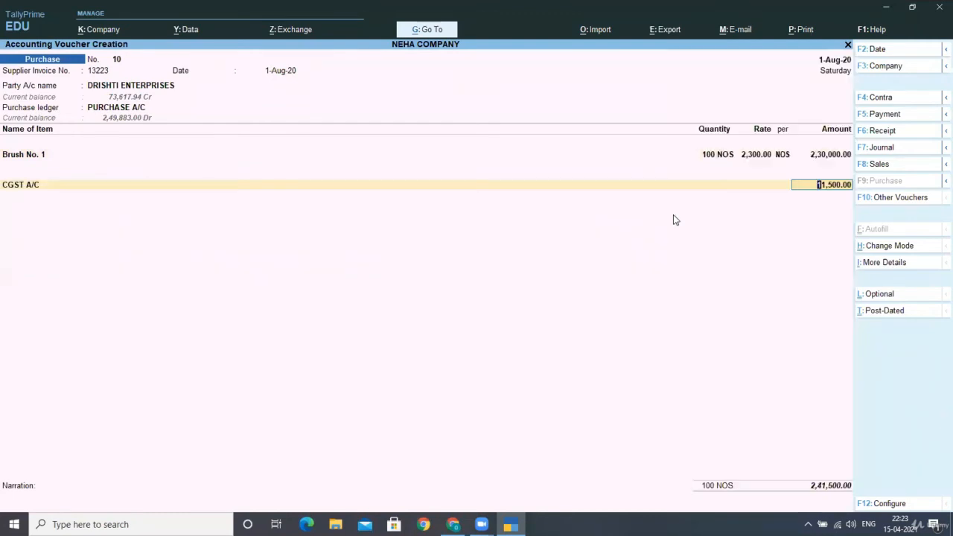
Step: Accept the calculated CGST amount and add SGST A/C with its calculated amount
key("Return")
key("Down")
key("Down")
key("Down")
key("Down")
key("Down")
key("Down")
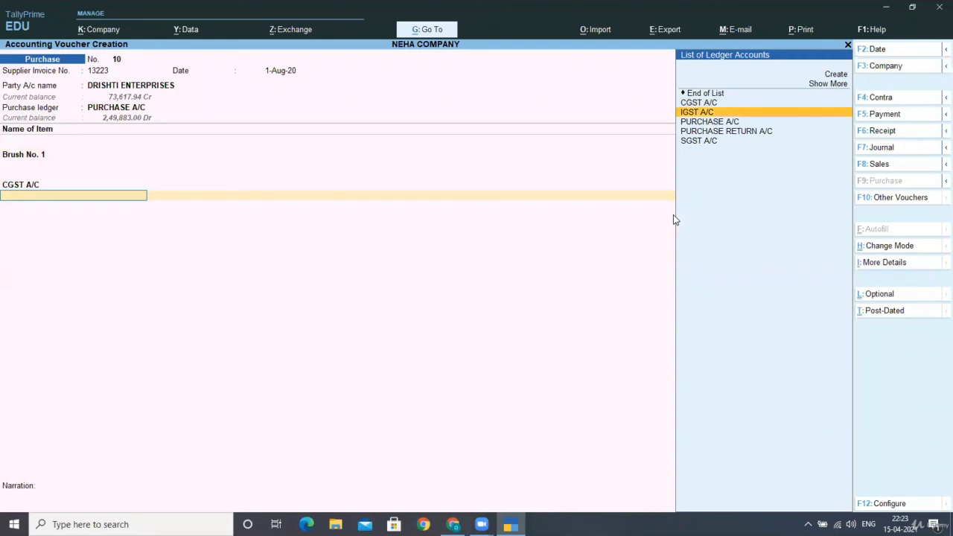
key("Return")
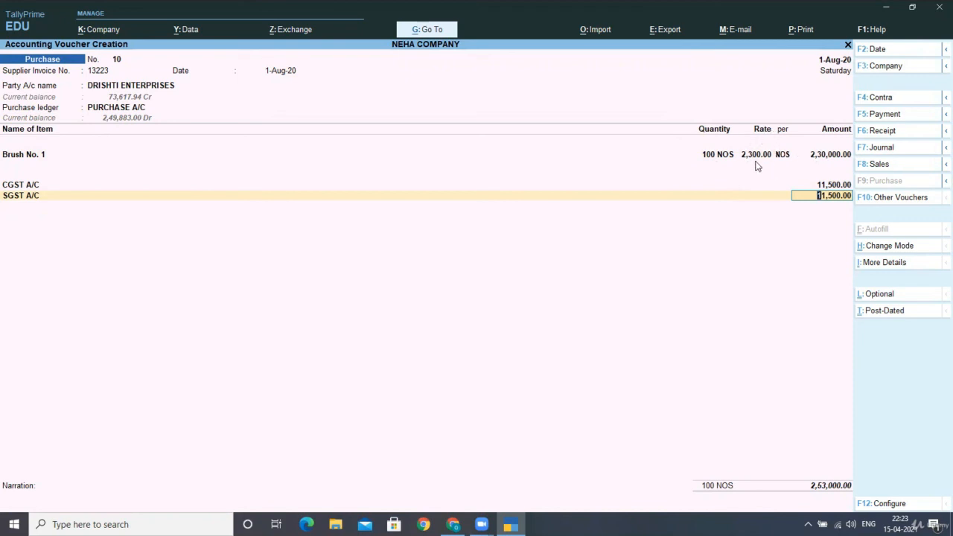
key("Return")
Step: Accept the bill-wise details for DRISHTI ENTERPRISES as New Ref 13223 and save the purchase voucher
key("Return")
key("Return")
key("Return")
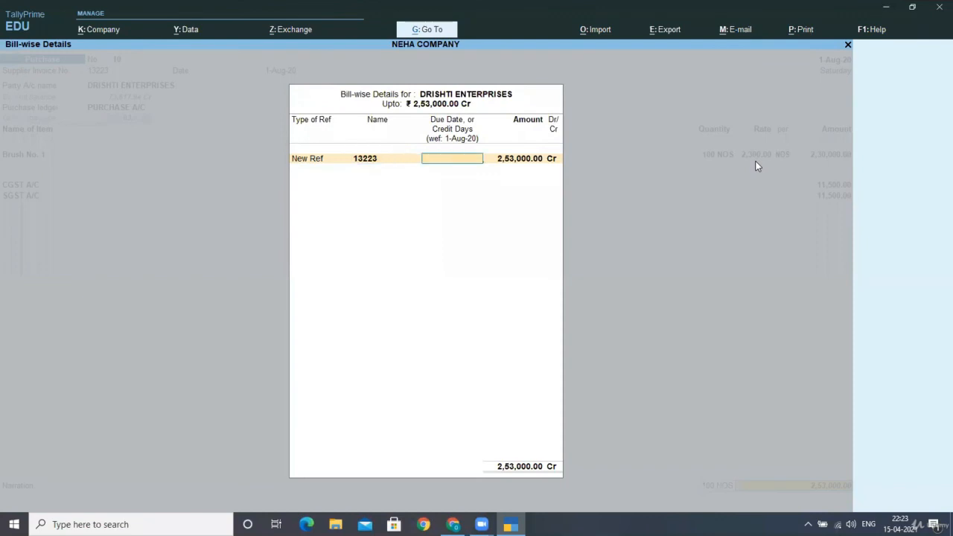
key("Return")
key("Return")
key("Return")
key("Return")
key("Return")
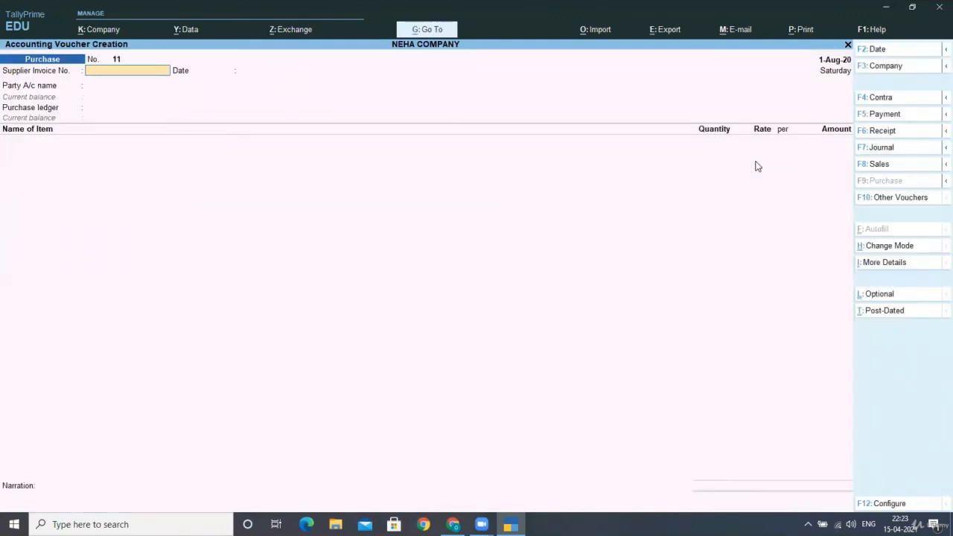
Step: Fill in the next purchase voucher with supplier invoice no. 23421, date 1-Aug-20, party DRISHTI ENTERPRISES and purchase ledger PURCHASE A/C
type("23421")
key("Return")
key("Return")
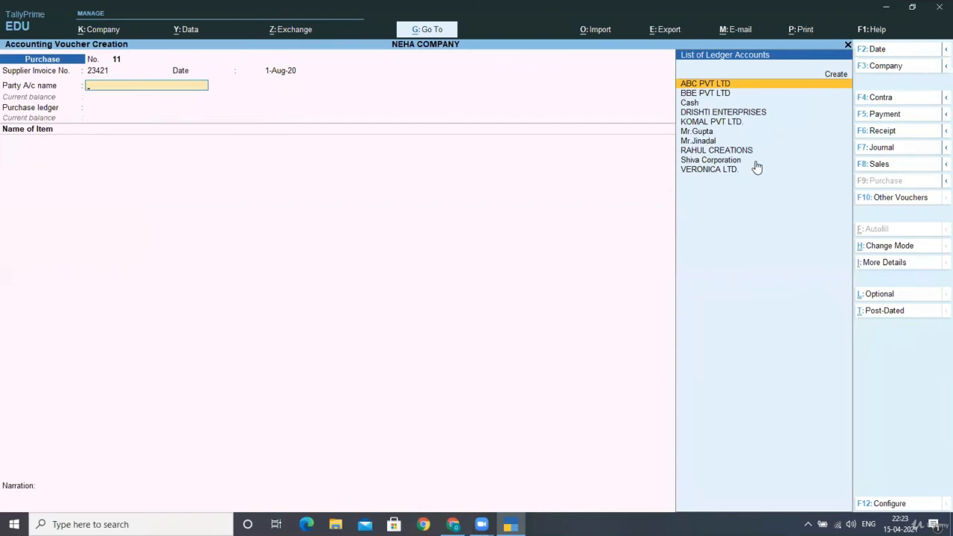
key("Down")
key("Down")
key("Down")
key("Return")
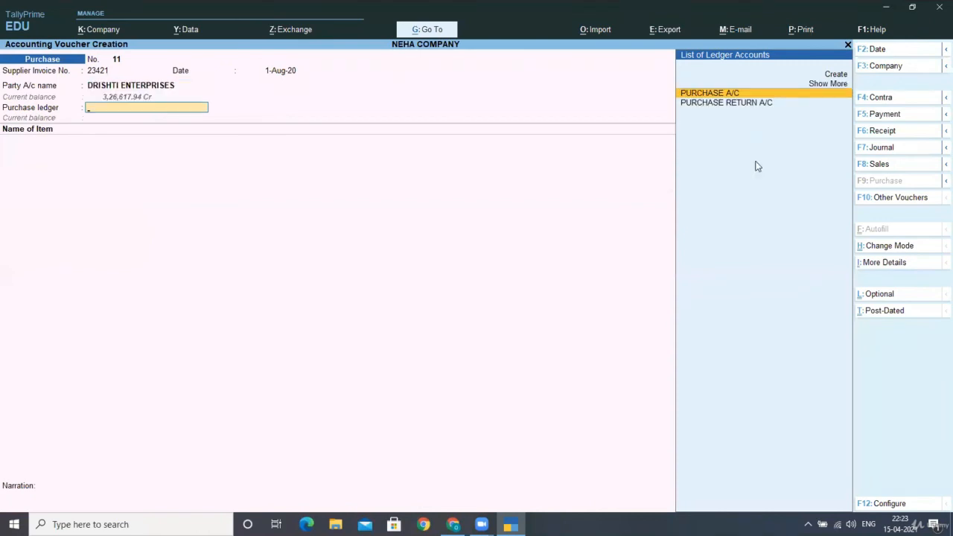
key("Return")
Step: Add Brush No. 1 with tracking no. 23421, order number Not Applicable and a quantity of 24 NOS
key("Down")
key("Down")
key("Down")
key("Down")
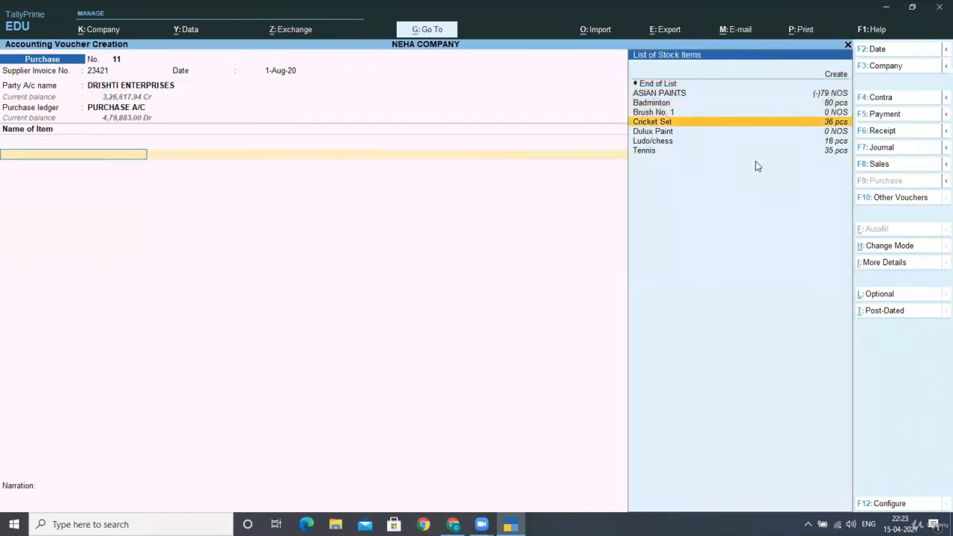
key("Up")
key("Return")
key("Return")
key("Return")
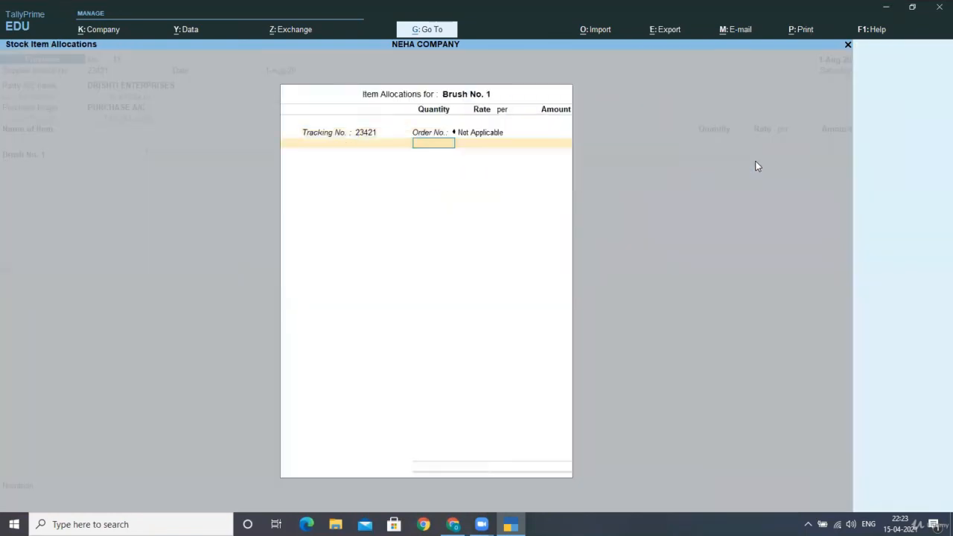
type("24")
key("Return")
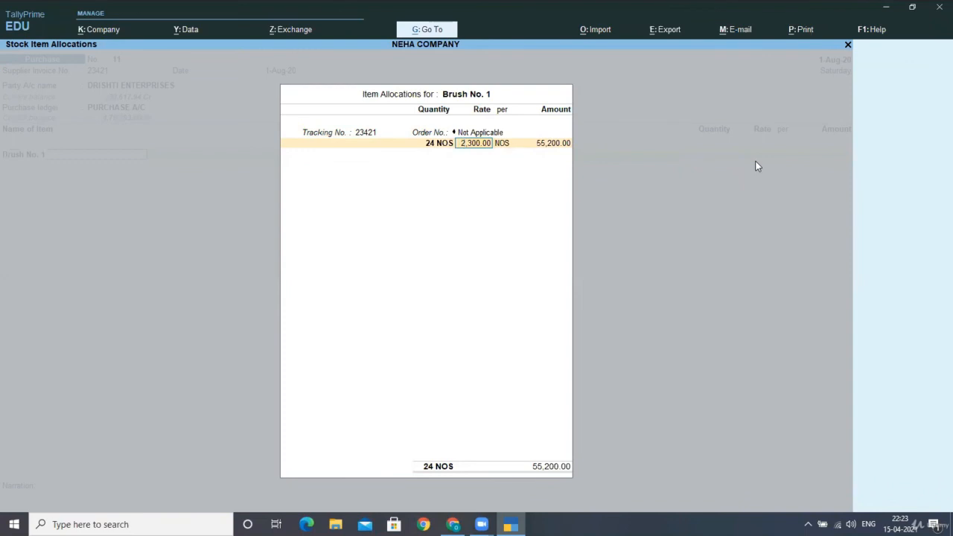
Step: Set the Brush No. 1 rate to 5600 per NOS and finish the item list
type("5600")
key("Return")
key("Return")
key("Return")
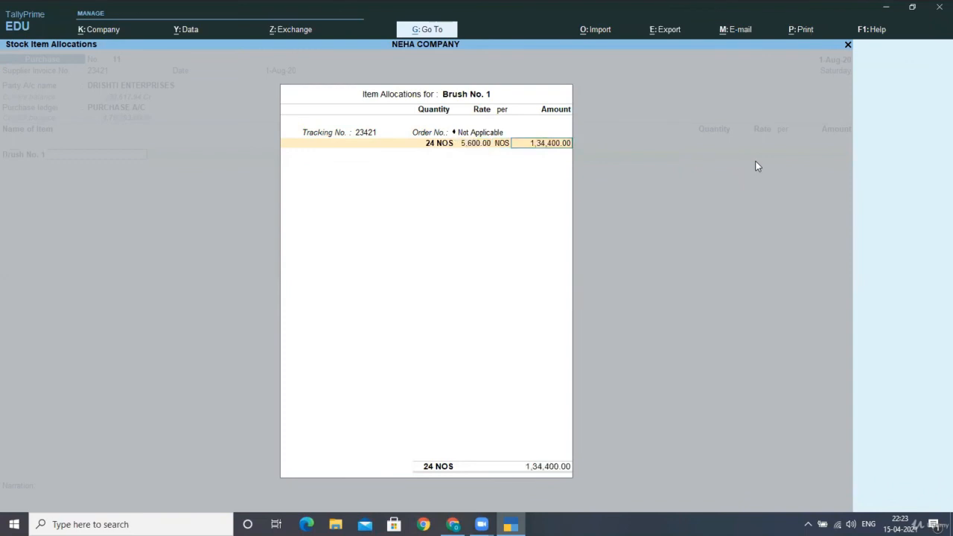
key("Return")
key("Return")
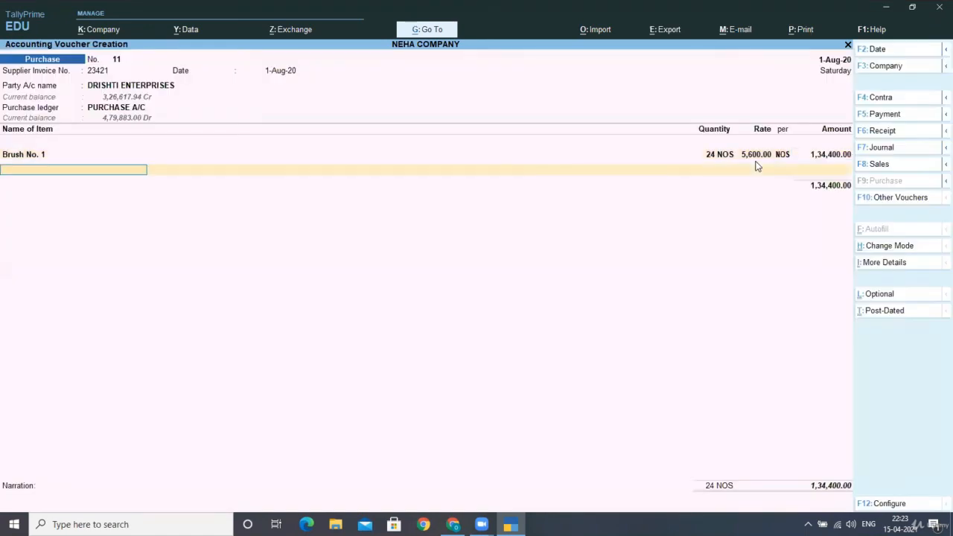
key("Return")
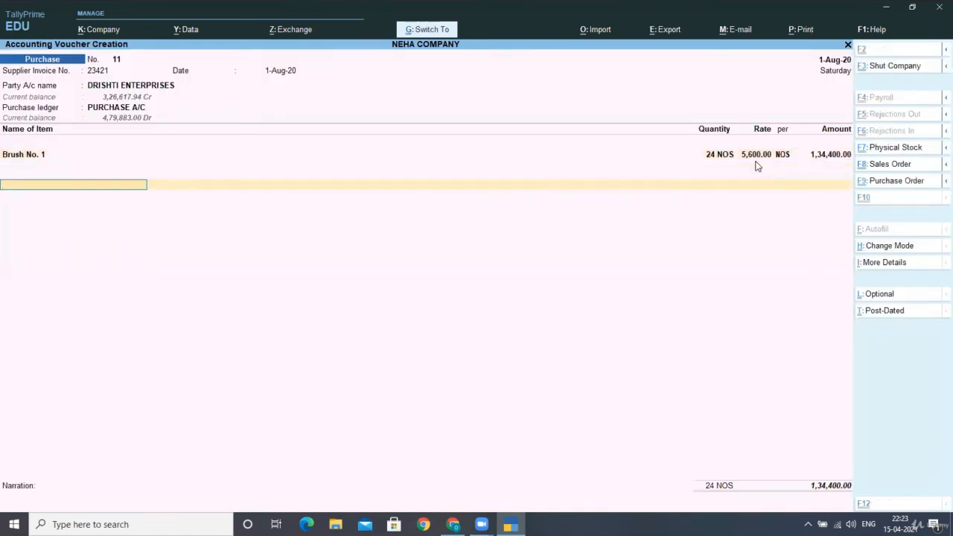
Step: Open the detailed GST - Tax Analysis for DRISHTI ENTERPRISES in the voucher with invoice no. 23421
key("ctrl+i")
key("Return")
key("Down")
key("Down")
key("Down")
key("Down")
key("Down")
key("Down")
key("Down")
key("Down")
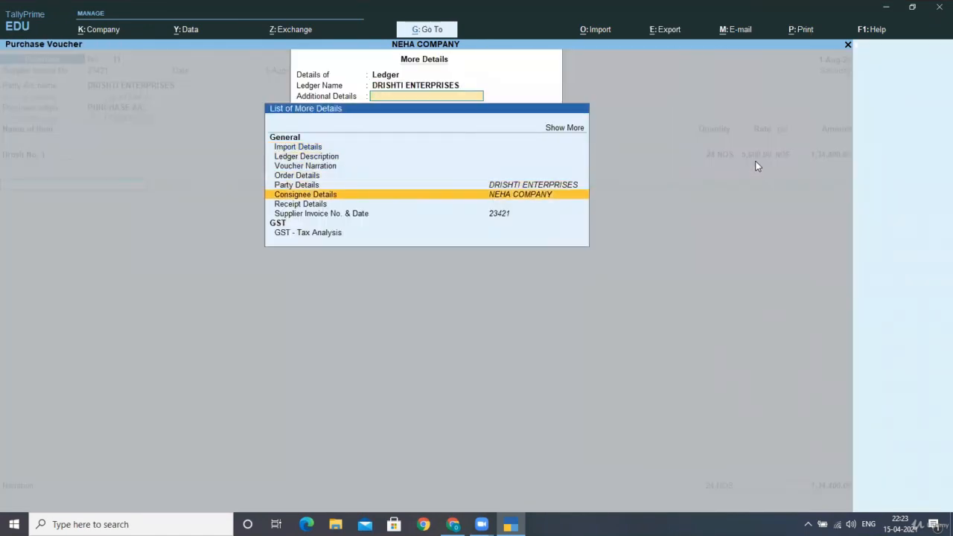
key("Return")
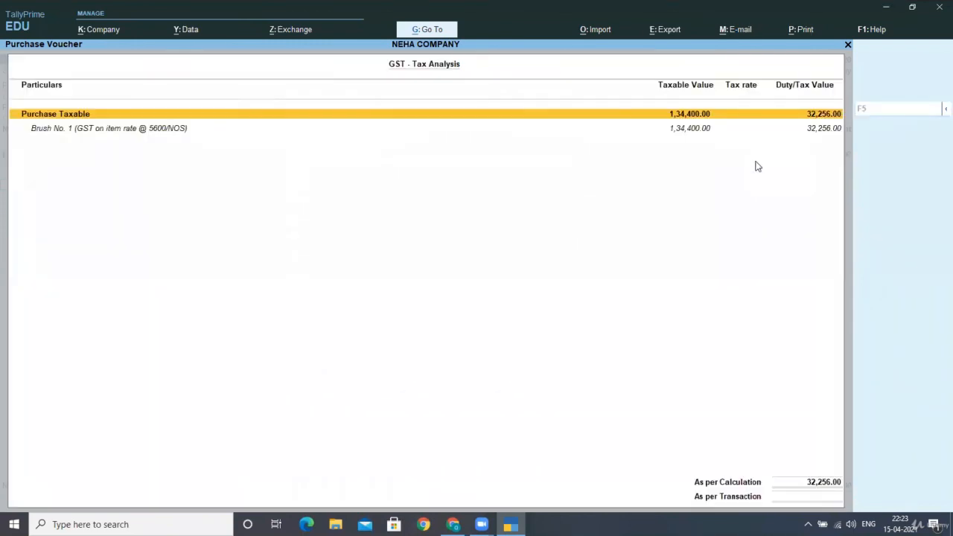
key("alt+F5")
Step: Examine the central and state tax on Brush No. 1 at the 5600 rate and return to the voucher
key("Down")
key("Down")
key("Down")
key("Down")
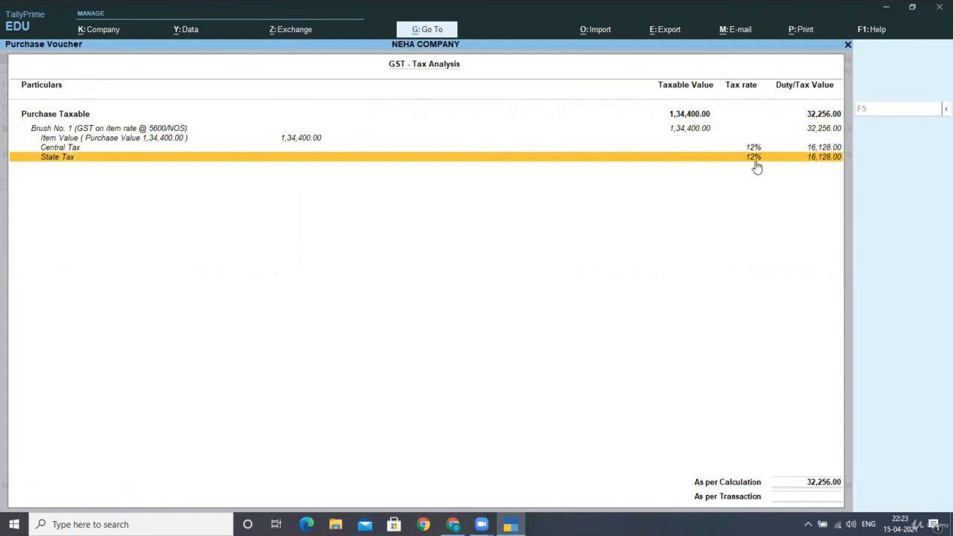
key("Escape")
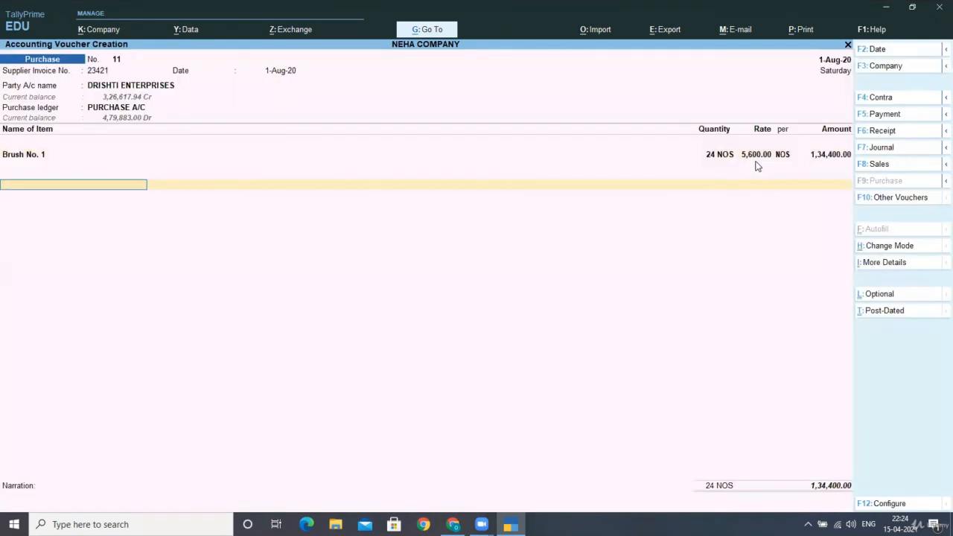
Step: Add the CGST A/C and SGST A/C ledgers to the voucher with their calculated amounts
type("c")
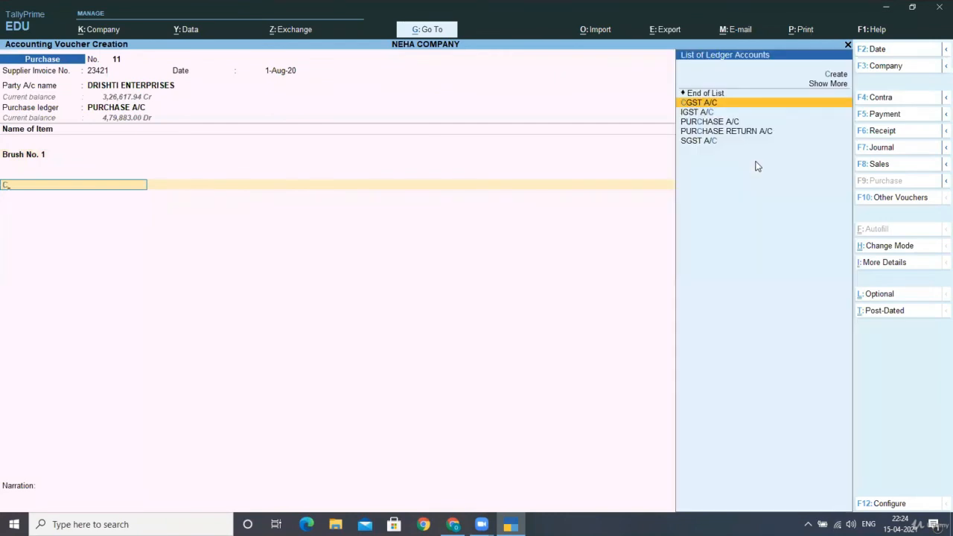
key("Return")
key("Return")
type("s")
key("Return")
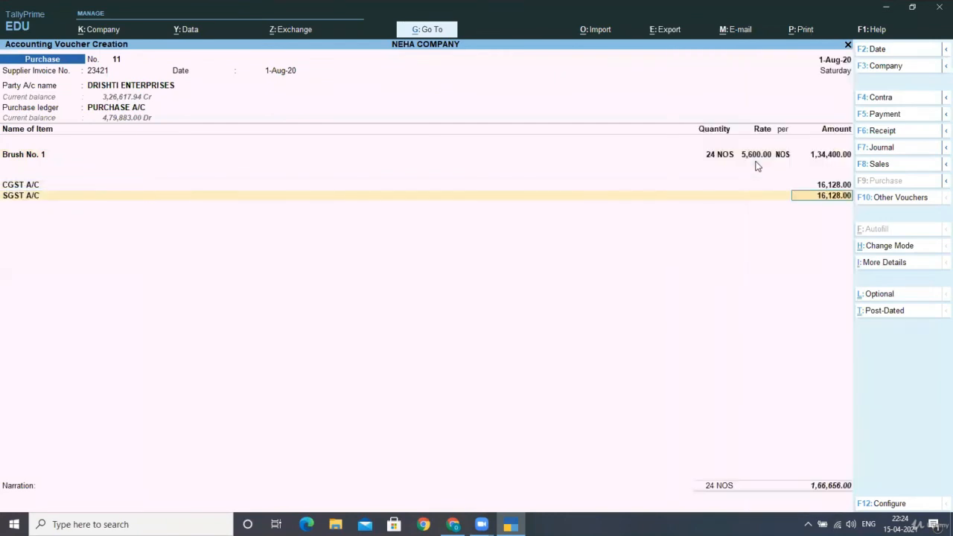
key("Return")
Step: Accept the bill-wise details for DRISHTI ENTERPRISES as New Ref 23421 and save the purchase voucher
key("Return")
key("Return")
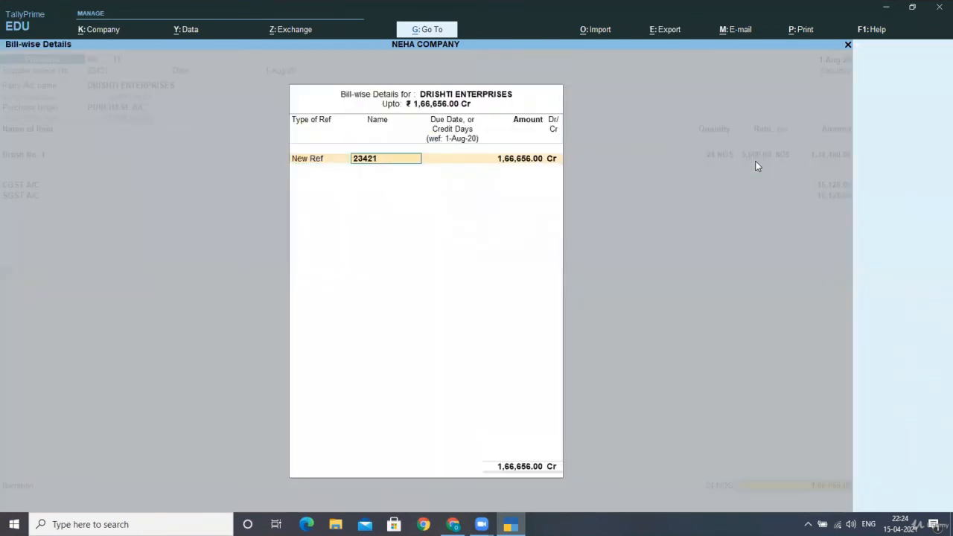
key("Return")
key("Return")
key("Return")
key("Return")
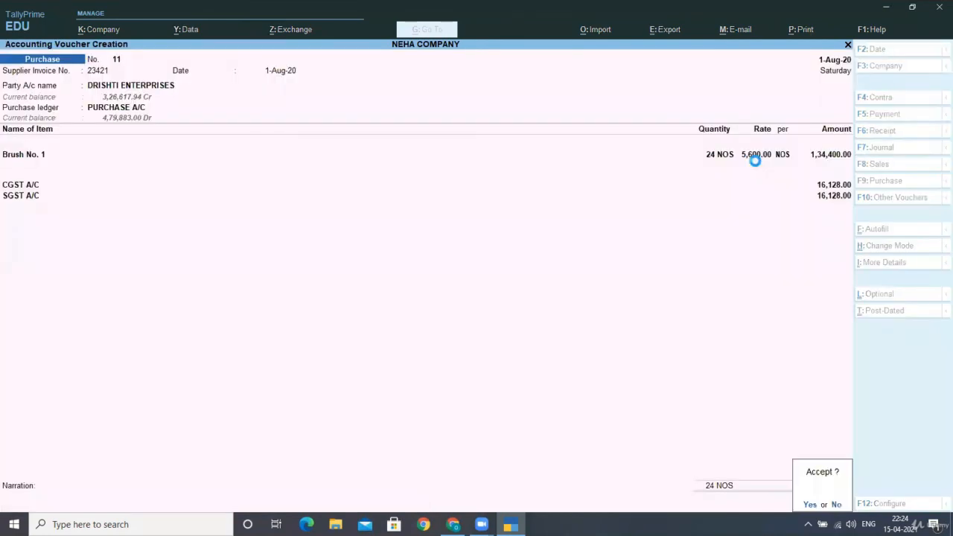
key("Return")
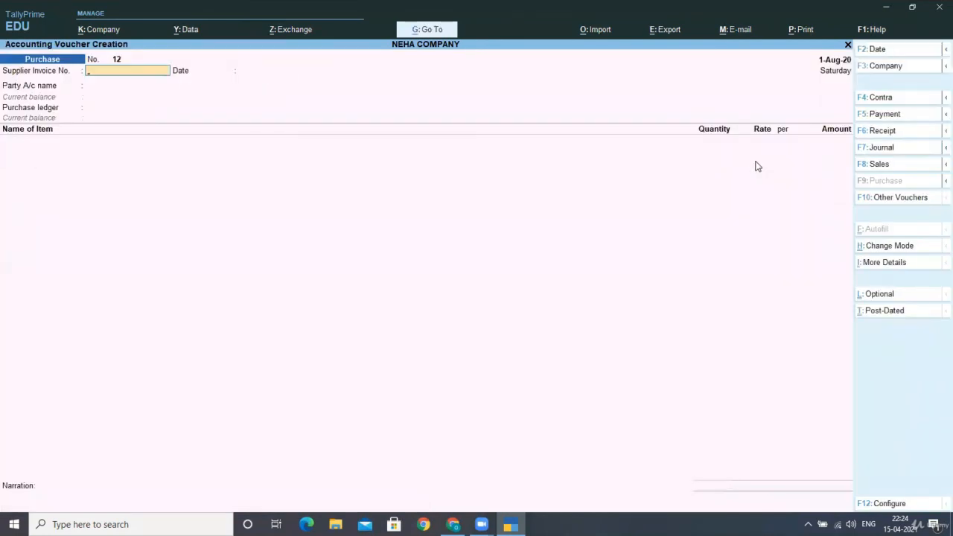